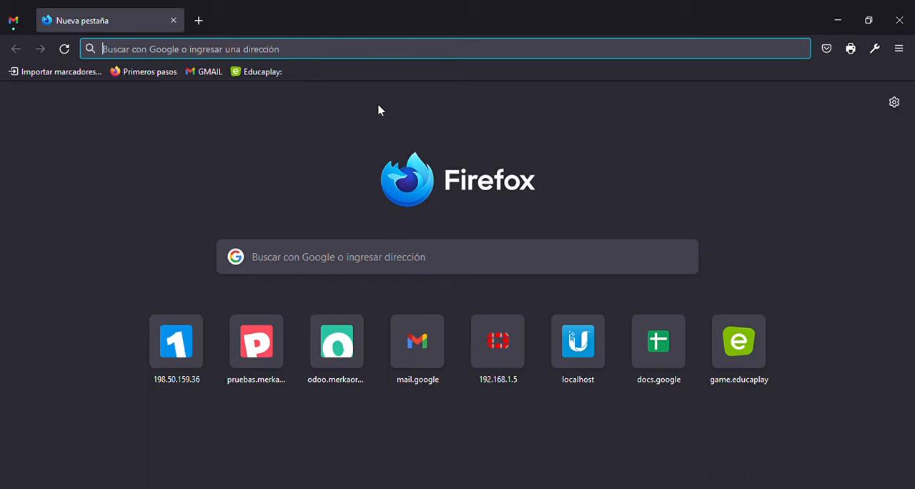
Open odoo.merkaorganico.com and log in with the account e-mail and password
click(372, 60)
text(d)
key(BackSpace)
key(BackSpace)
text(odoo)
key(Return)
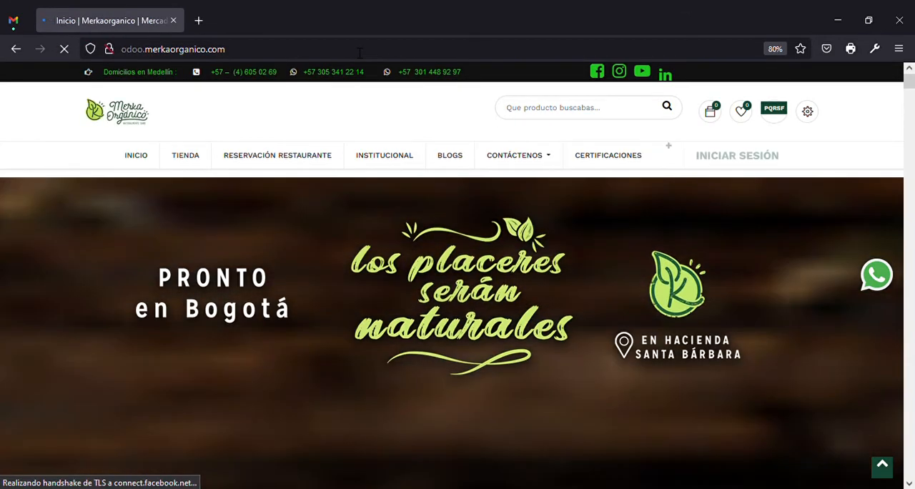
click(729, 155)
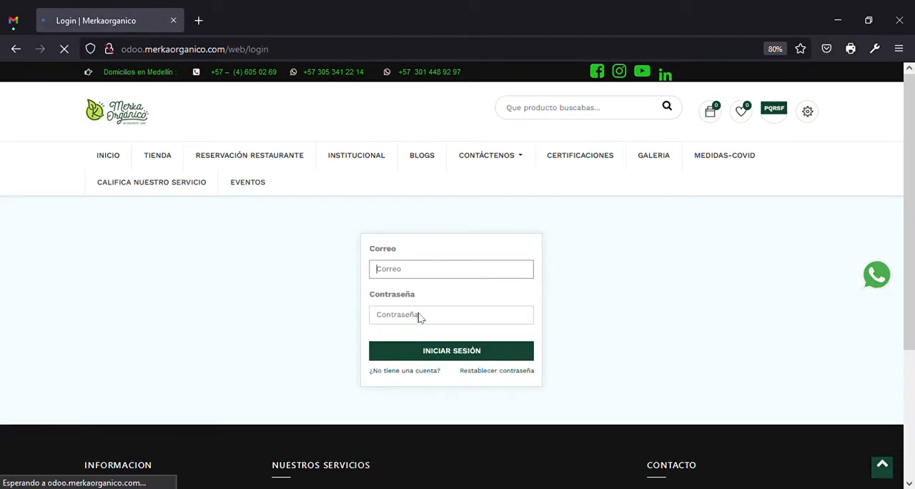
click(442, 324)
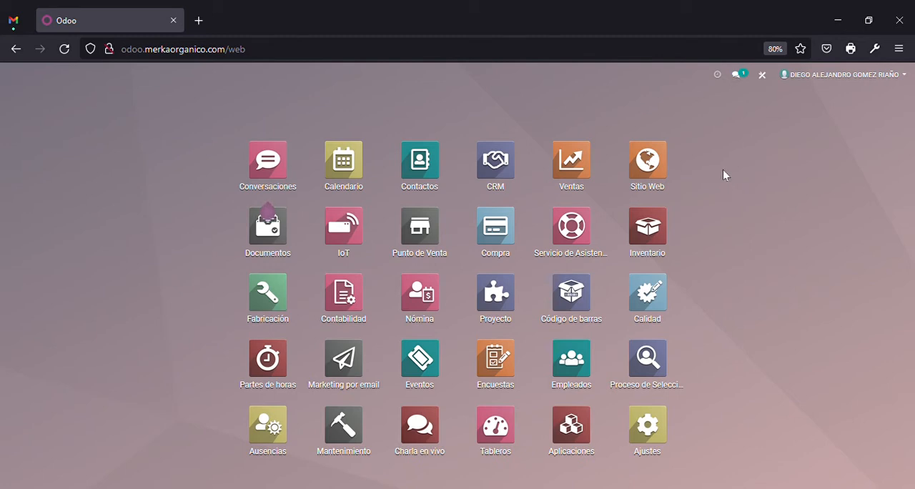
Open the Contactos app and start a new contact record
click(420, 171)
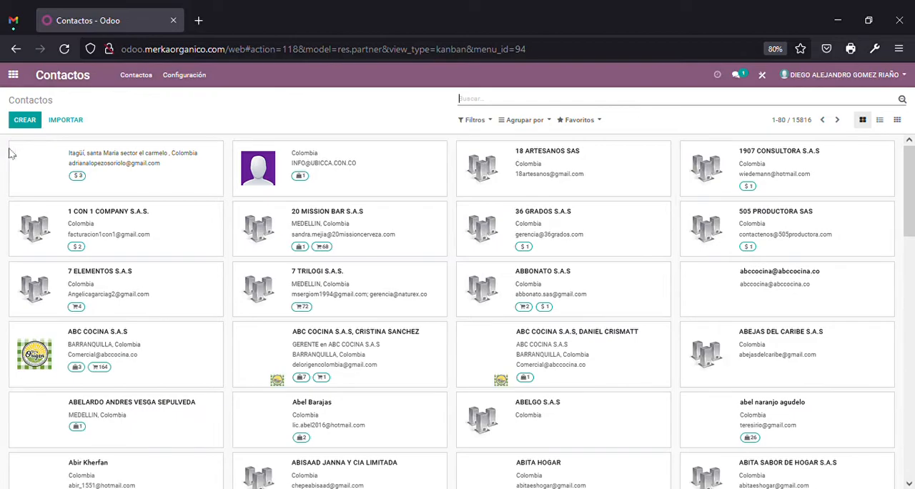
scroll(279, 286, down, 10)
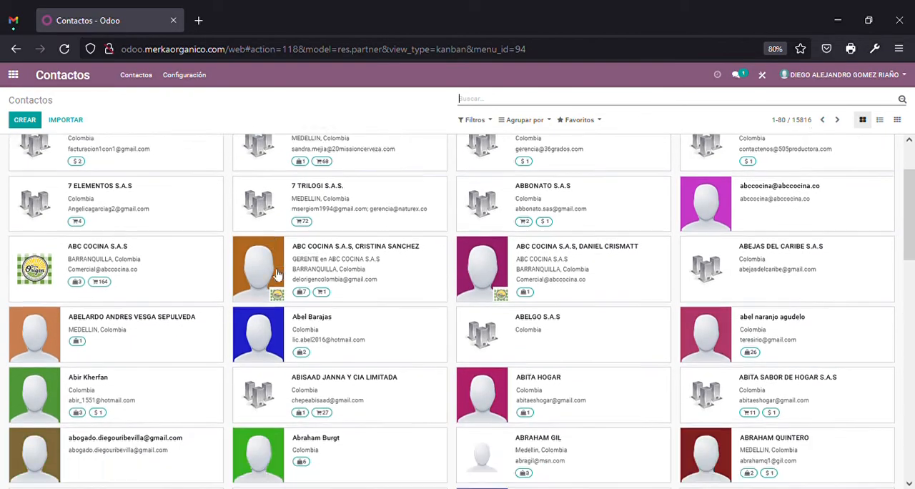
scroll(279, 274, up, 10)
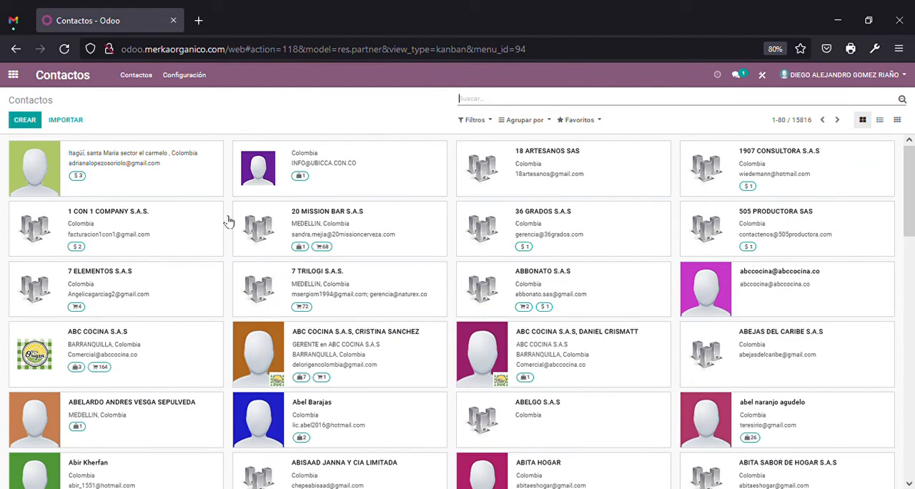
click(12, 77)
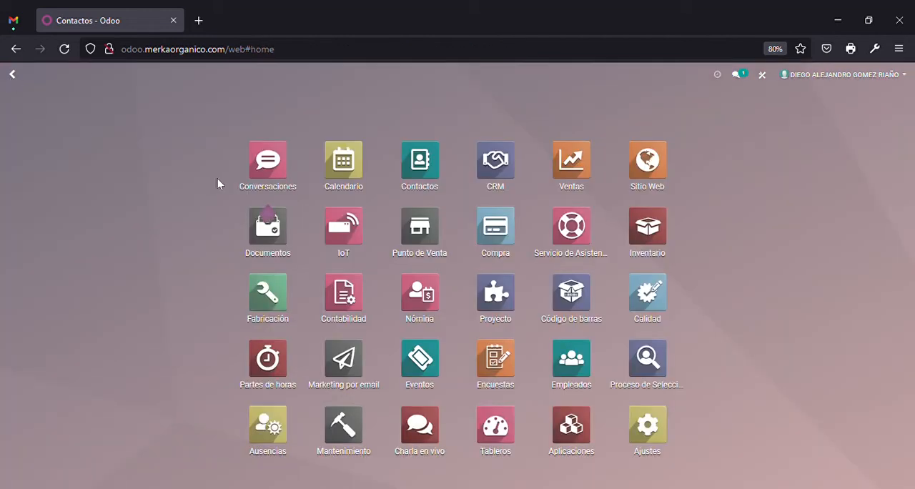
click(436, 177)
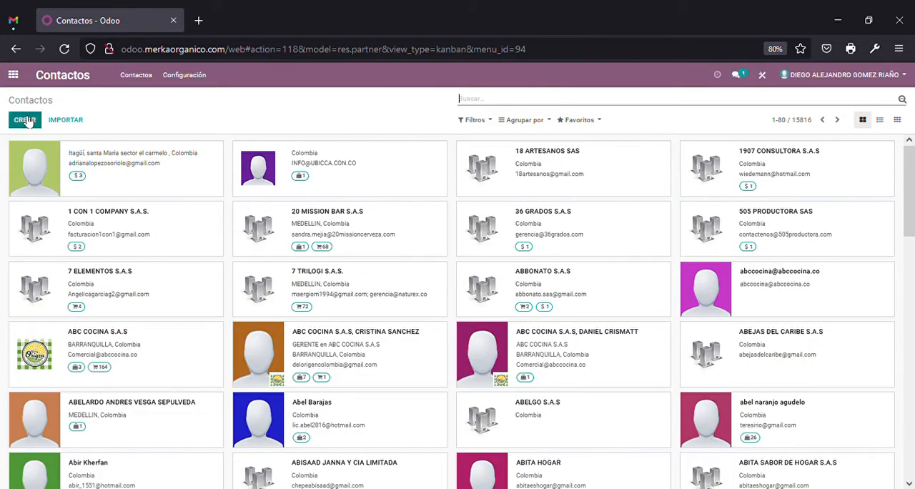
click(25, 120)
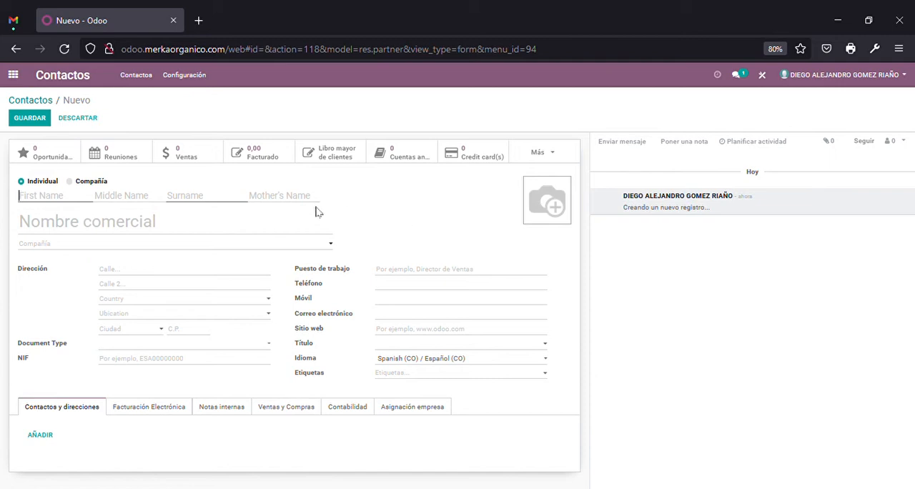
Set the new contact's type to Compañía and name it PRUEBA CAPA SAS
click(70, 182)
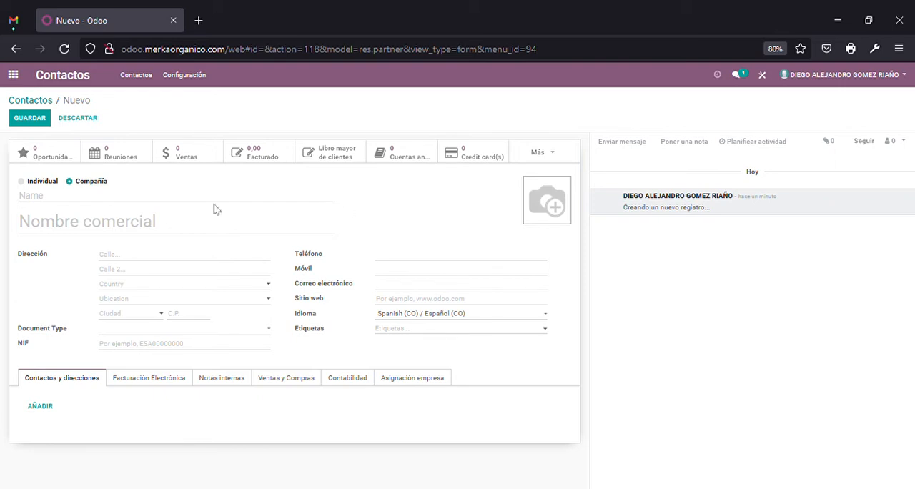
click(23, 182)
click(81, 183)
text(PRUEBA CAPA SAS)
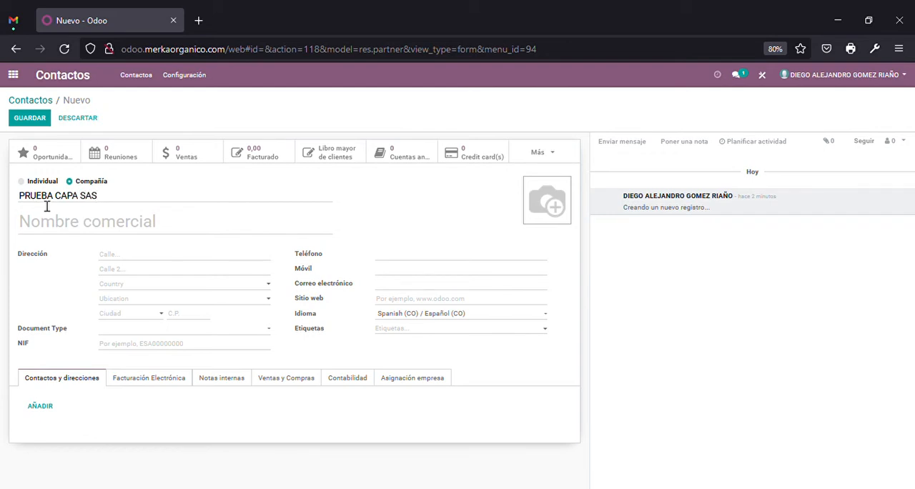
Enter the company's street address in the first address line
click(107, 233)
click(140, 261)
double_click(115, 256)
double_click(128, 257)
click(133, 257)
double_click(128, 257)
click(134, 260)
key(ctrl+a)
click(157, 270)
Set the company's city to BOGOTÁ, D.C. from the suggested cities so that country and department are filled in
click(117, 316)
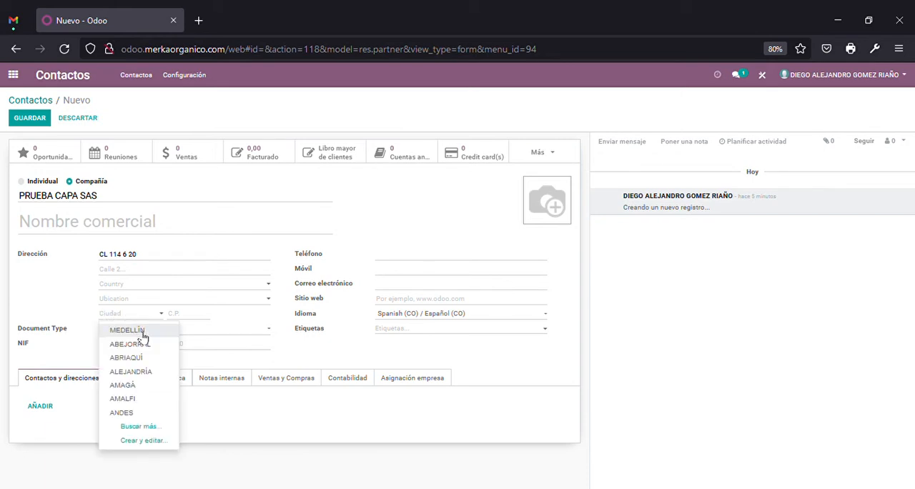
click(140, 331)
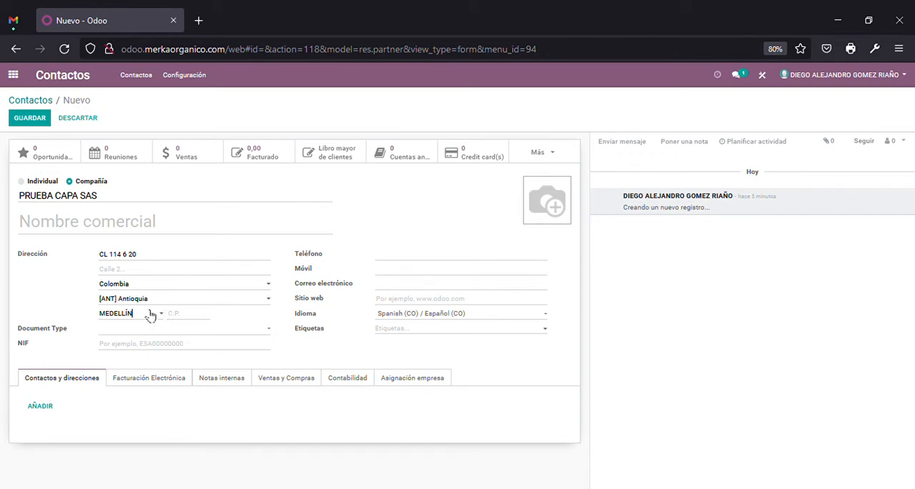
drag(149, 314, 63, 312)
key(BackSpace)
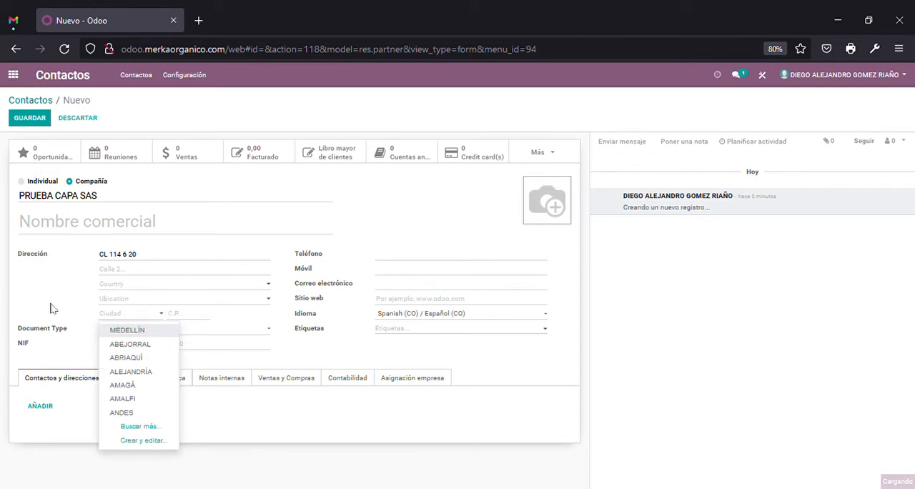
text(BOG)
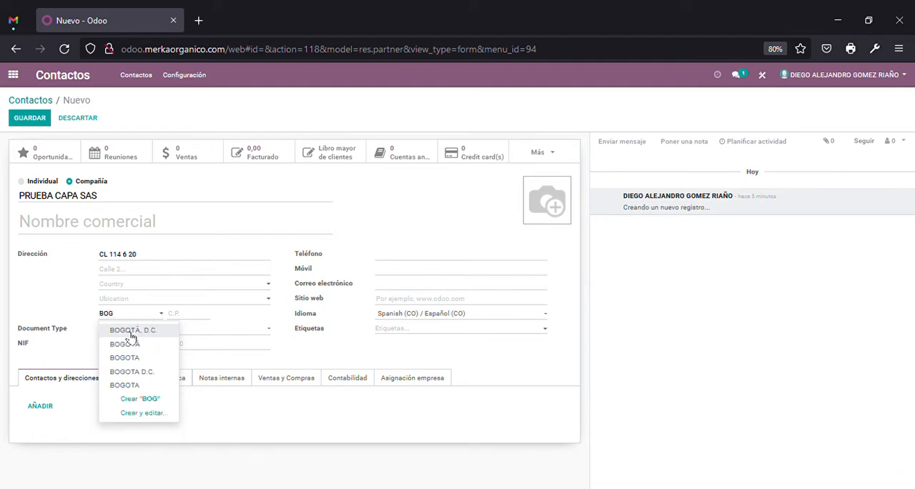
click(132, 331)
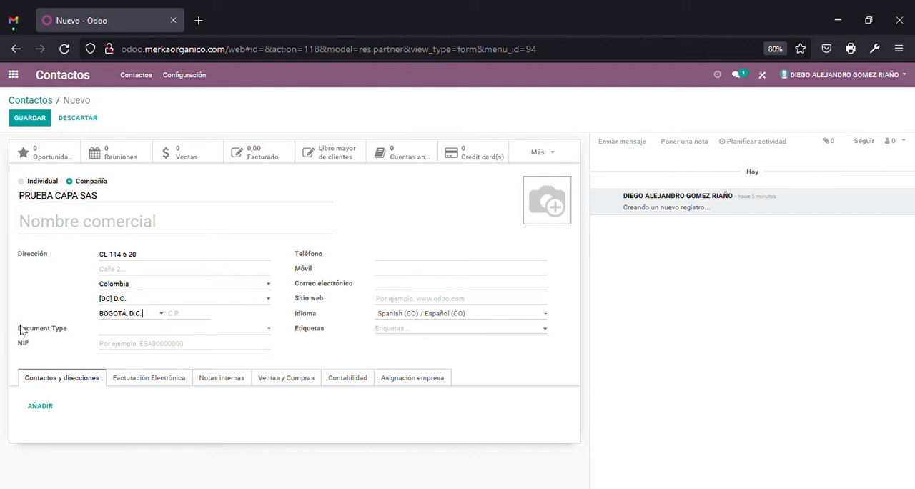
Set the company's document type to NIT
mouse_move(22, 329)
click(128, 361)
click(131, 345)
double_click(104, 181)
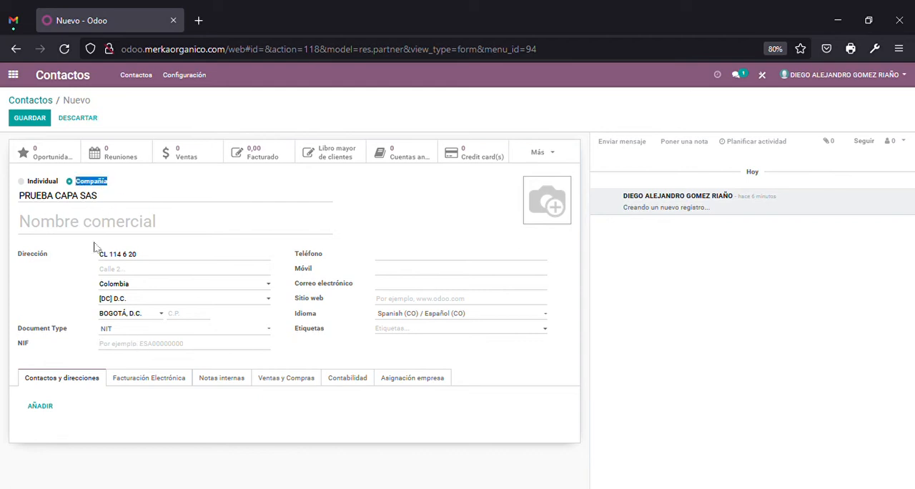
Try the country prefixes CO, ES, IT and EU in the NIF field
click(126, 348)
text(CO)
drag(128, 346, 12, 357)
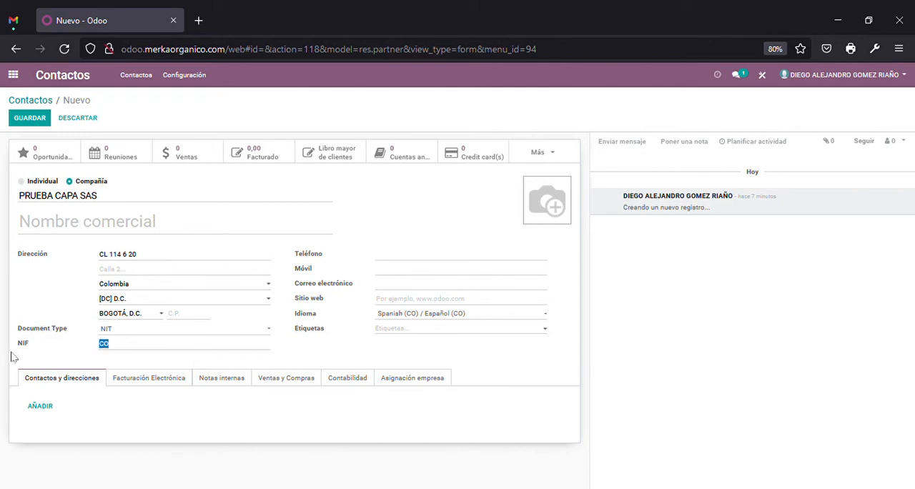
text(ES)
drag(131, 343, 71, 353)
key(BackSpace)
text(IT)
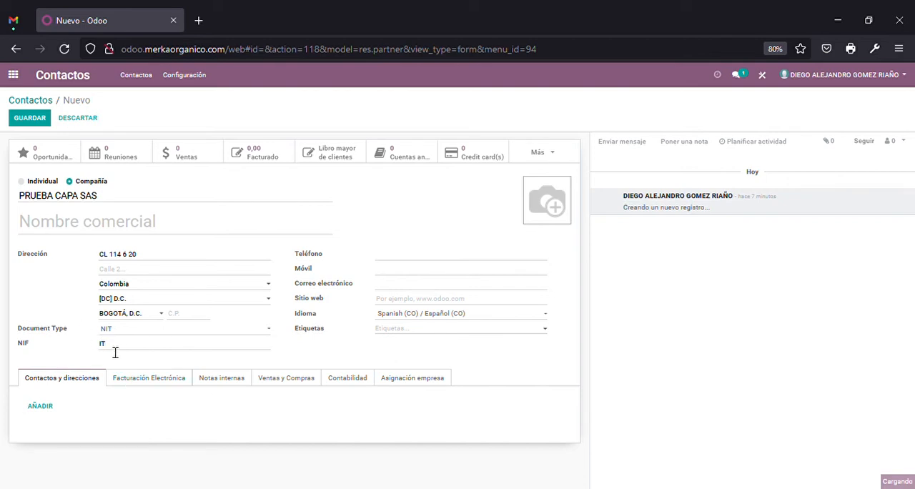
key(ctrl+a)
text(EU)
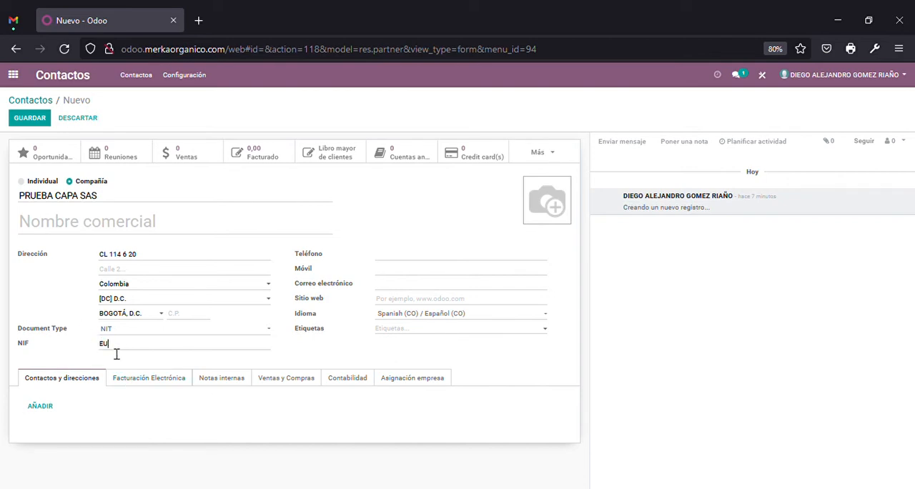
Enter the company's tax identification number in the NIF field, preceded by the country prefix CO
key(ctrl+a)
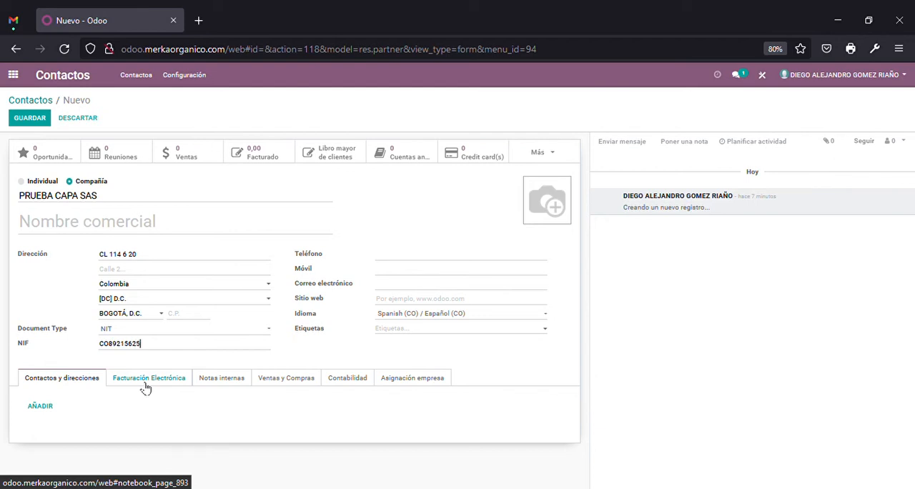
drag(145, 350, 109, 349)
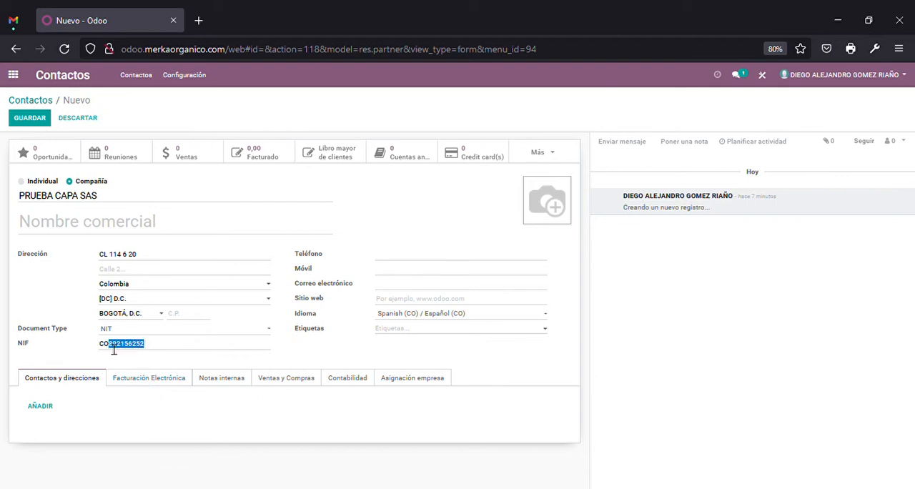
click(158, 351)
text(5)
drag(157, 355, 108, 351)
double_click(164, 349)
click(130, 356)
click(118, 344)
click(194, 346)
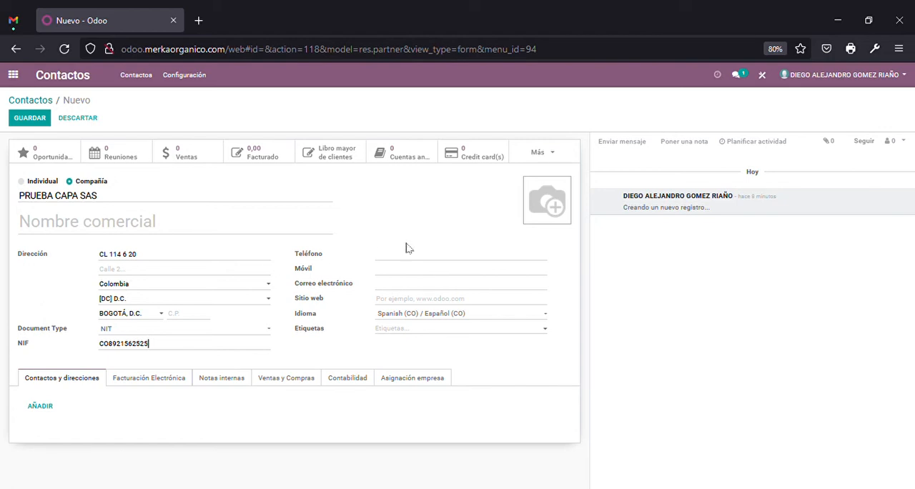
click(401, 267)
double_click(311, 261)
double_click(309, 271)
double_click(302, 259)
Enter the company's phone number in the Teléfono field with the country code +57
click(386, 259)
drag(400, 255, 412, 256)
click(450, 259)
Enter a second number in the Móvil field with the country code +57
click(431, 271)
Fill in the company's e-mail address
click(436, 287)
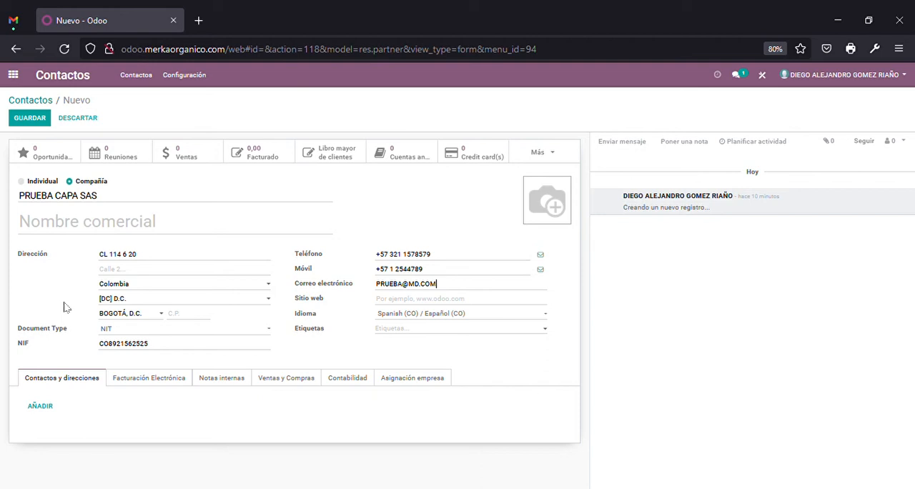
click(141, 379)
click(45, 379)
drag(108, 204, 58, 206)
click(74, 403)
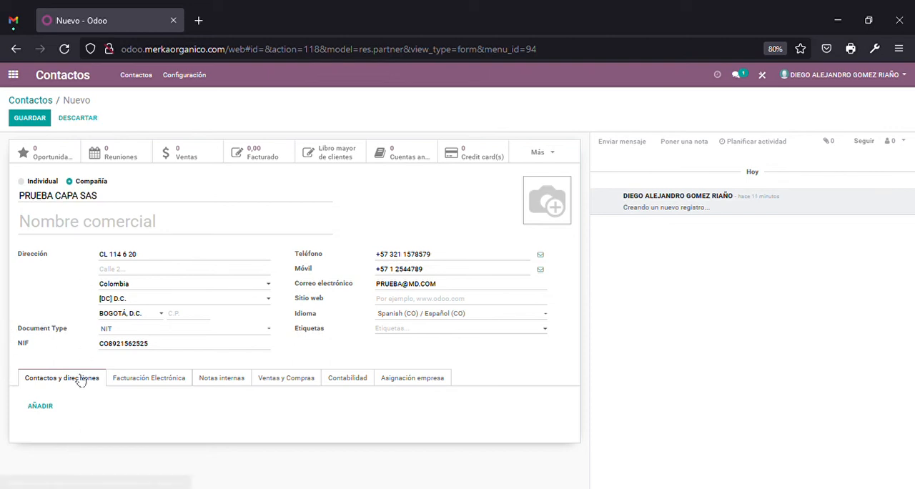
drag(114, 199, 19, 196)
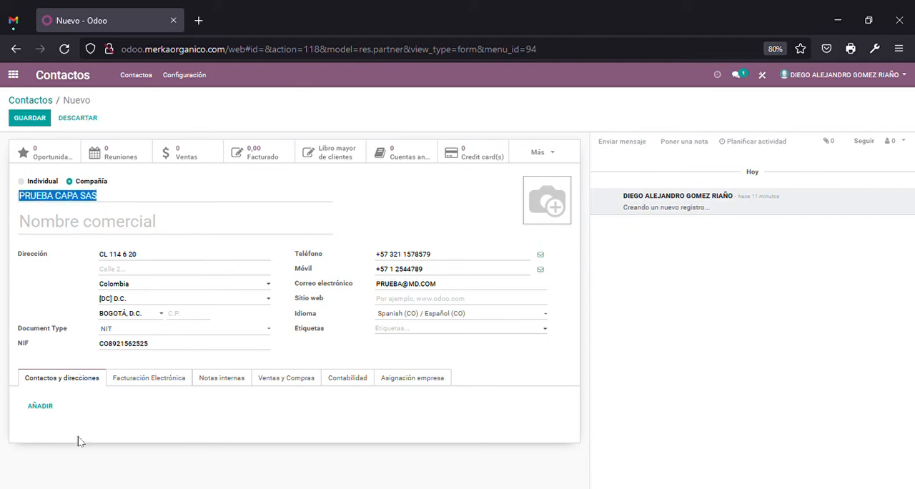
click(91, 397)
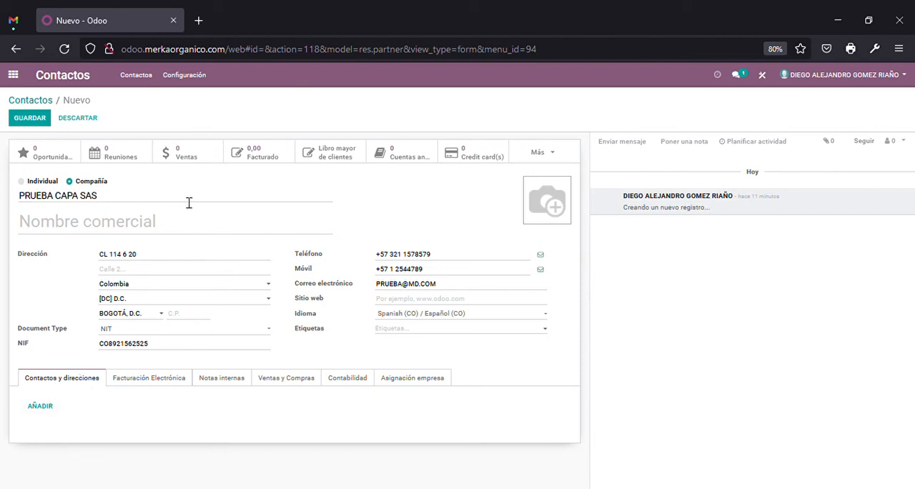
click(197, 224)
drag(108, 200, 6, 209)
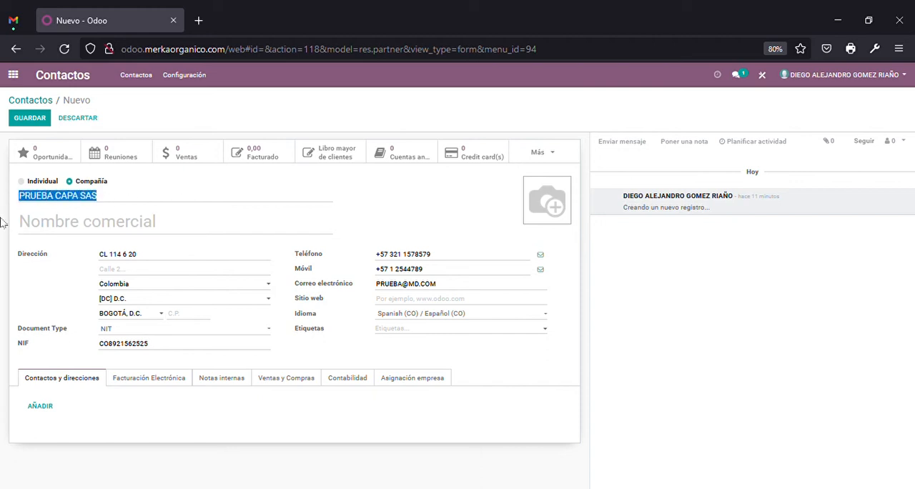
click(2, 380)
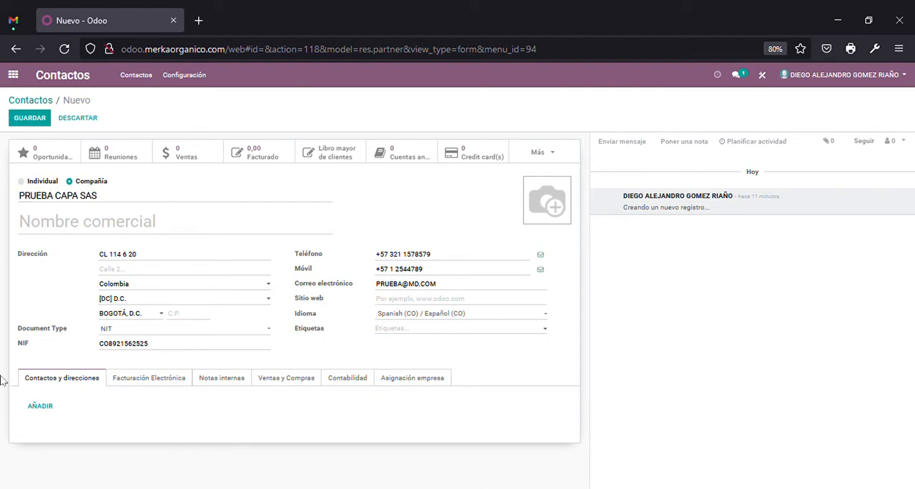
Examine the Contacto, Dirección de facturación and Dirección de envío options for an additional contact, and close the form without saving
click(42, 407)
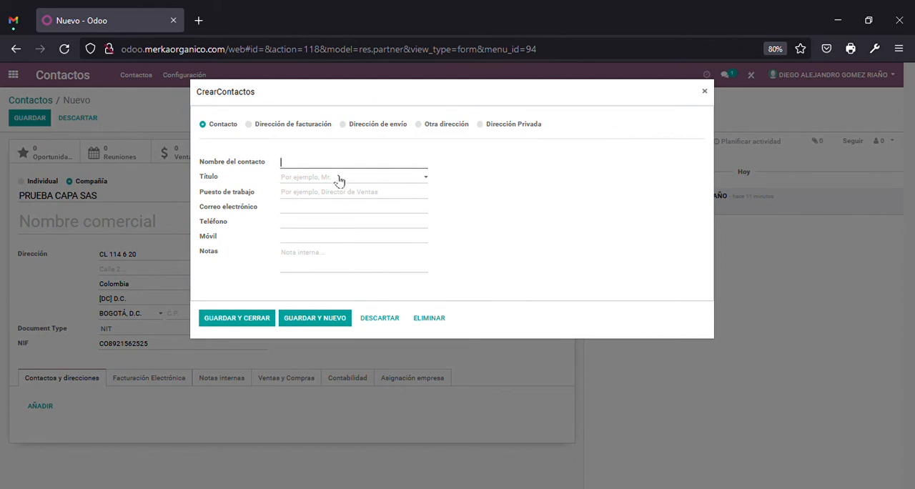
click(303, 124)
click(228, 126)
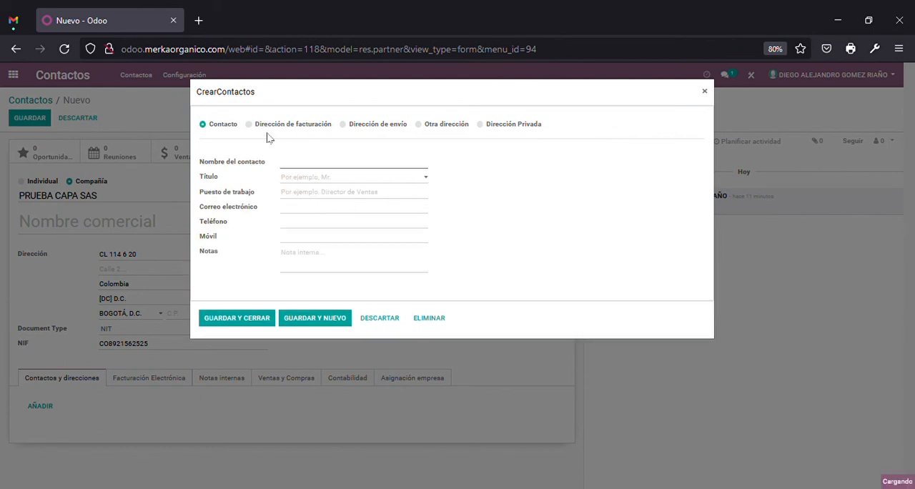
click(305, 129)
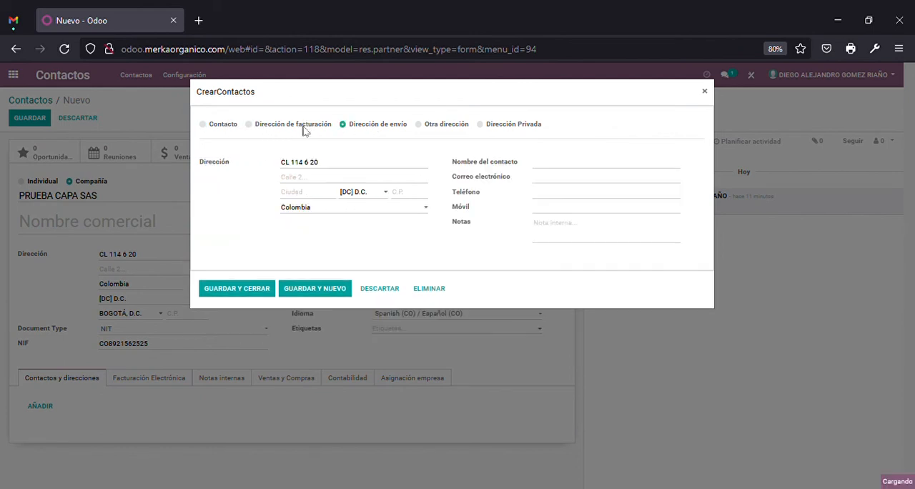
click(373, 125)
click(278, 128)
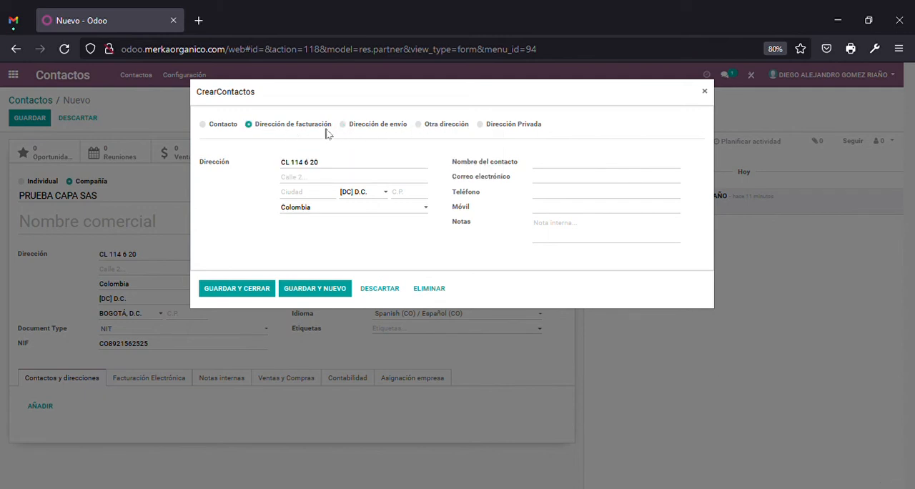
click(230, 128)
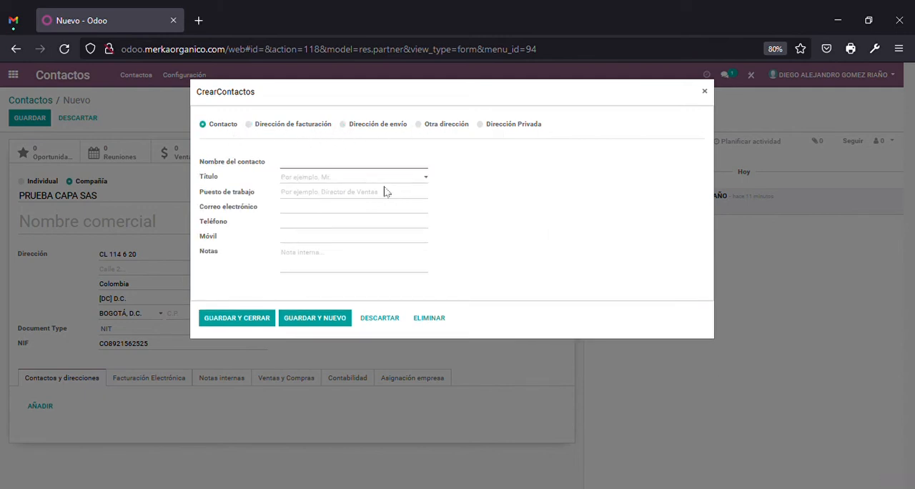
click(711, 94)
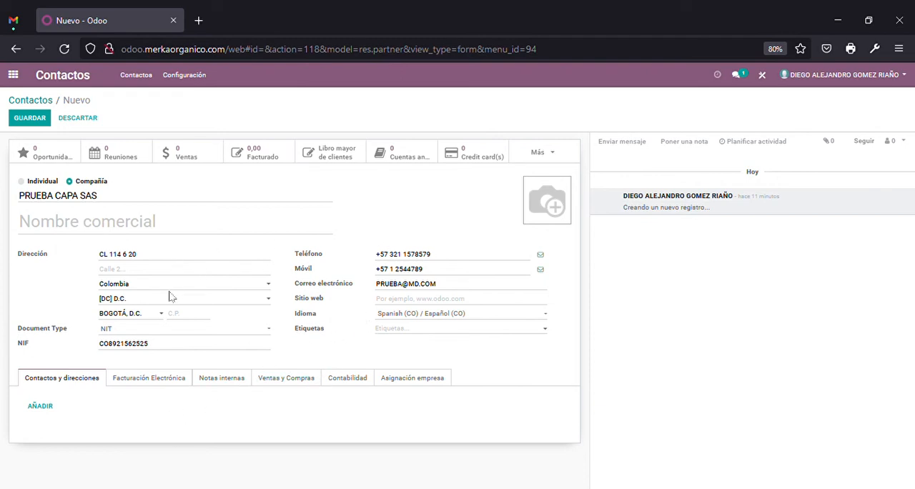
Examine the available Etiquetas and the contact's Facturación Electrónica, Contabilidad, Asignación empresa and Notas internas details
click(414, 333)
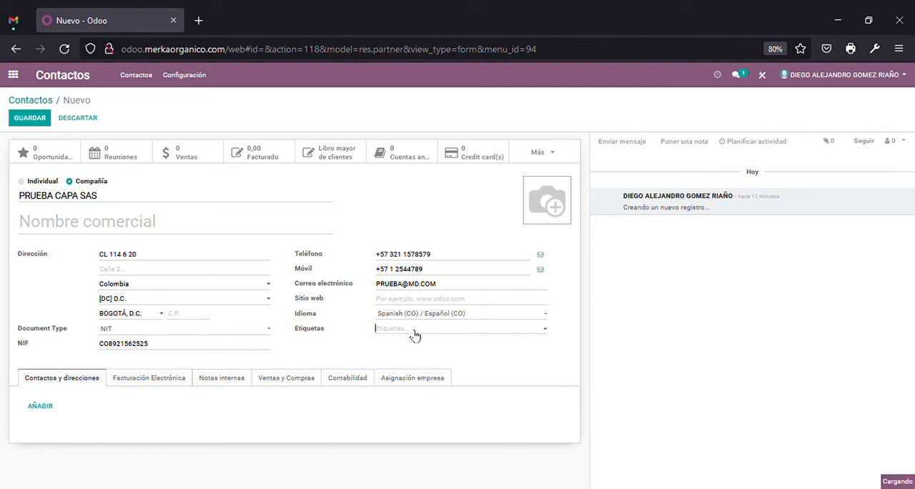
click(559, 338)
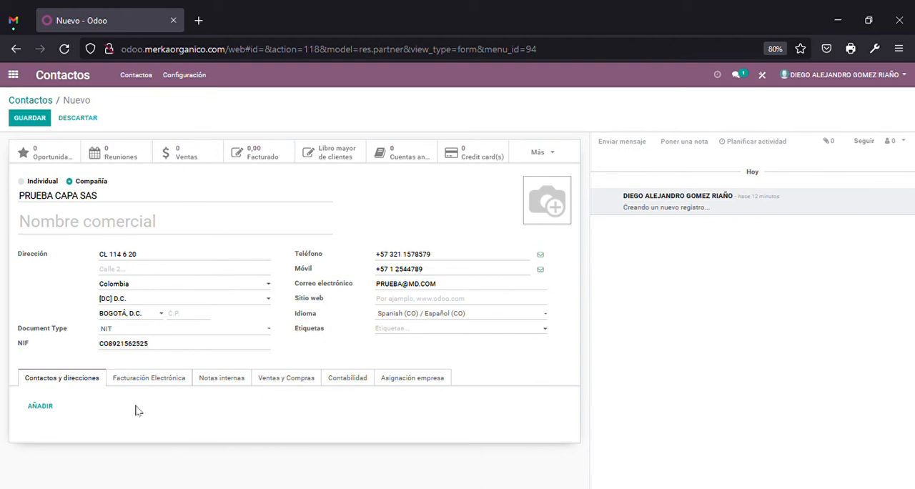
click(141, 379)
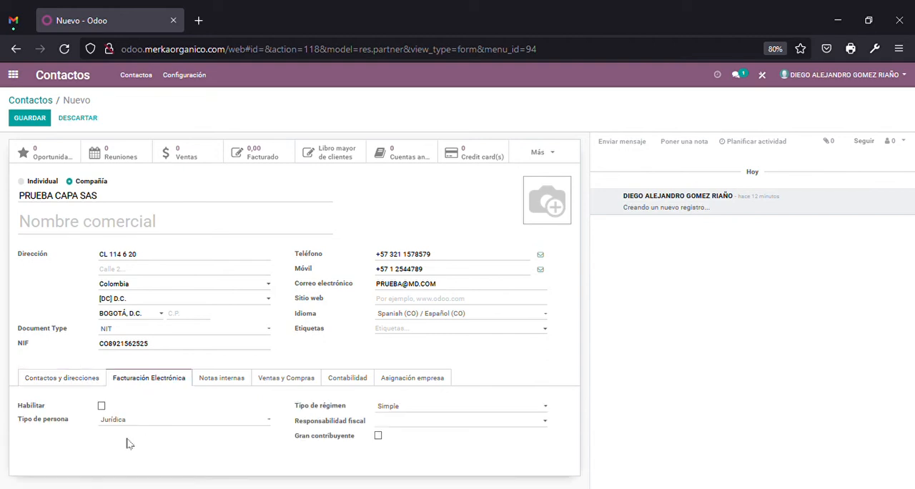
click(343, 385)
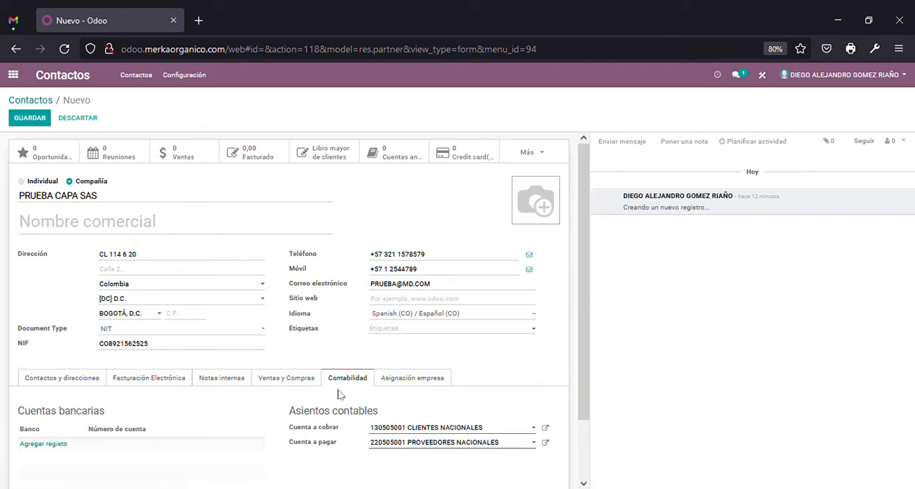
click(424, 381)
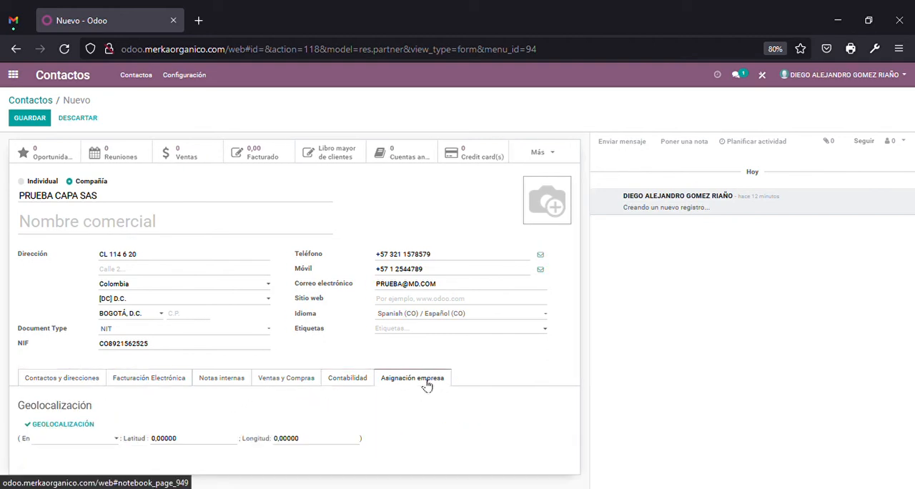
click(163, 383)
click(237, 380)
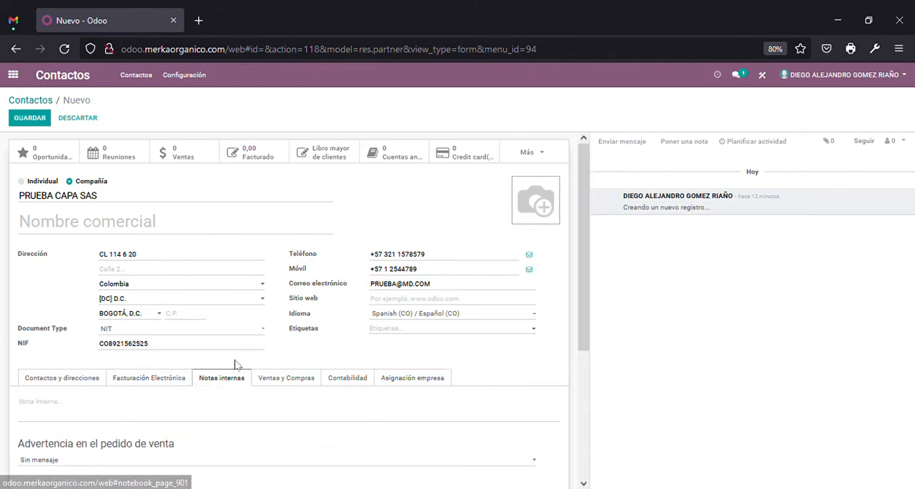
scroll(237, 364, down, 4)
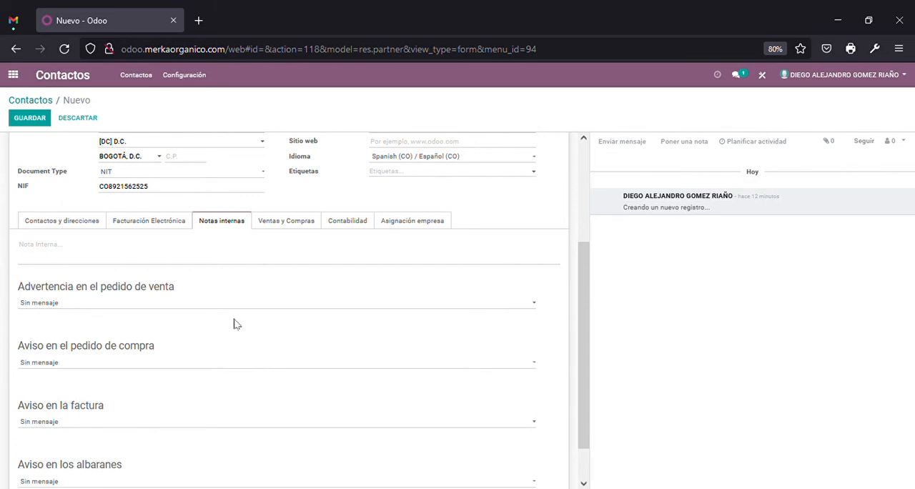
scroll(257, 313, up, 1)
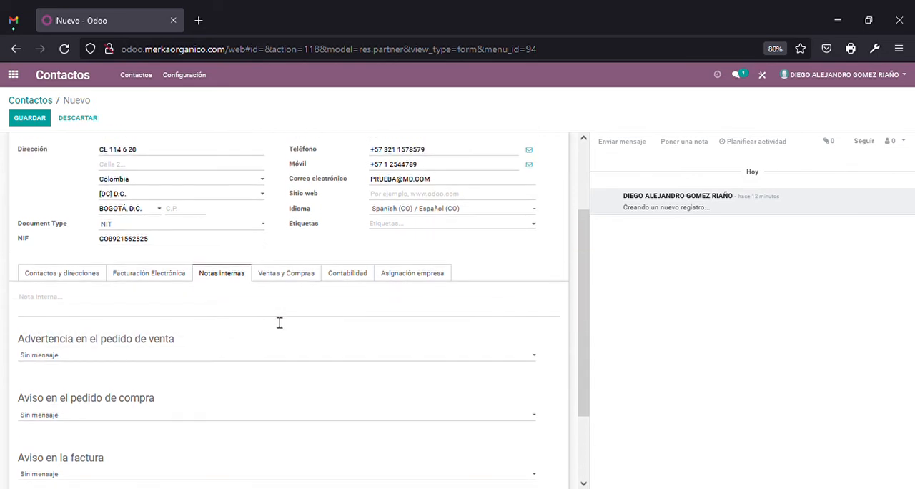
scroll(279, 314, down, 1)
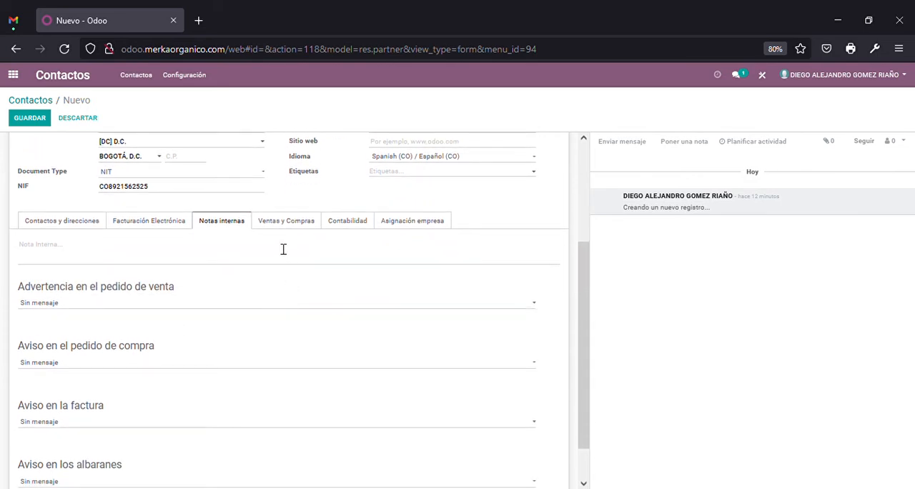
Examine the Ventas, Compra, Misc. and Información fiscal sections of the contact's Ventas y Compras settings
click(312, 224)
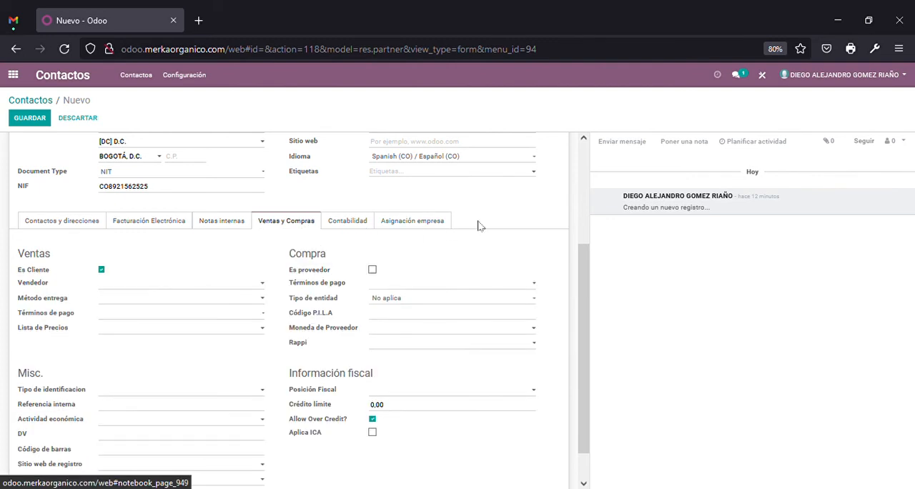
scroll(483, 236, up, 2)
scroll(494, 272, down, 1)
scroll(522, 260, down, 1)
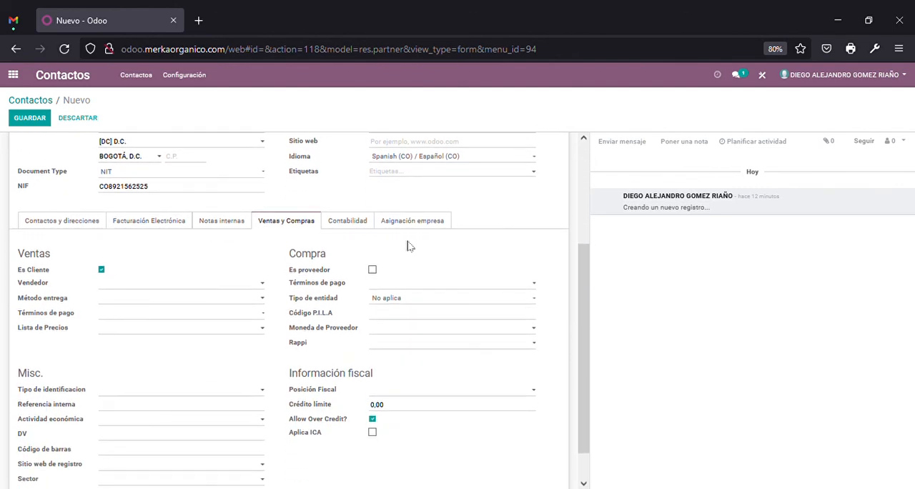
double_click(44, 262)
double_click(322, 375)
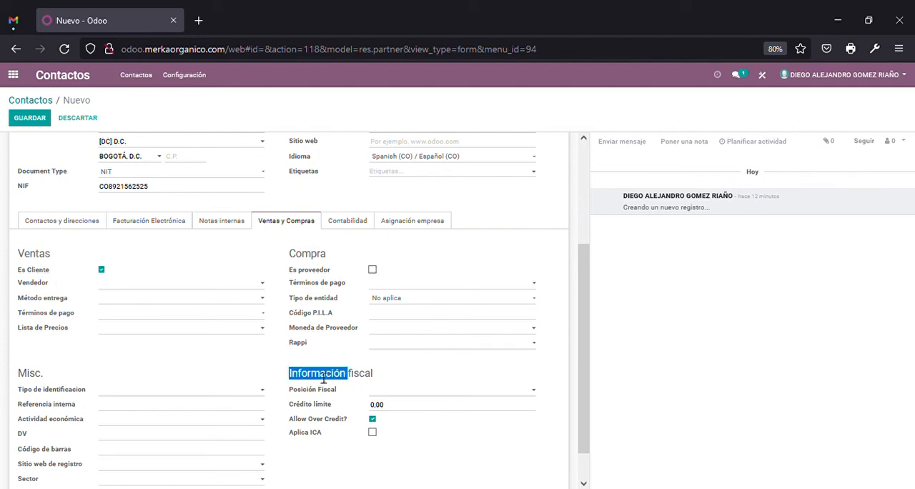
double_click(35, 377)
double_click(308, 252)
click(33, 258)
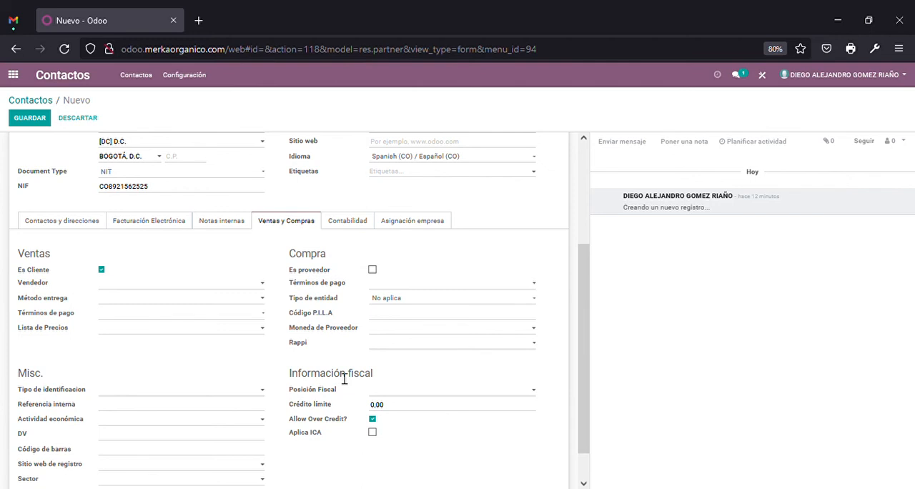
double_click(28, 256)
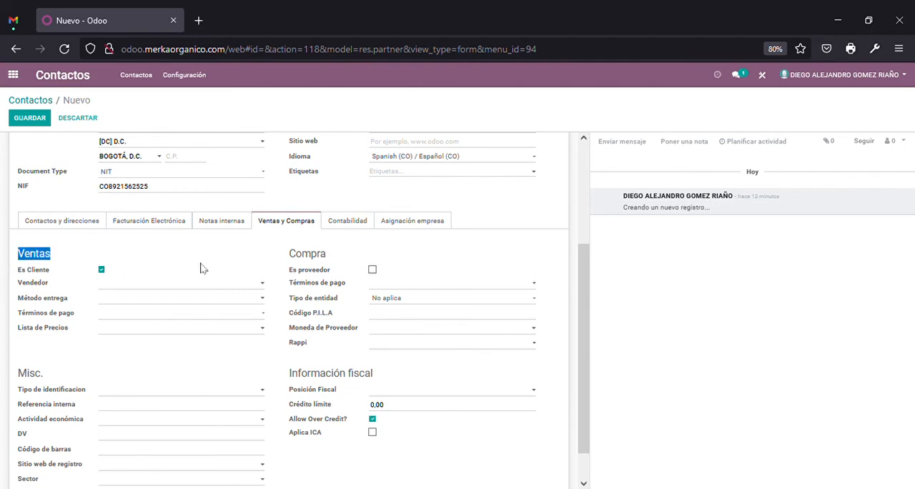
double_click(304, 260)
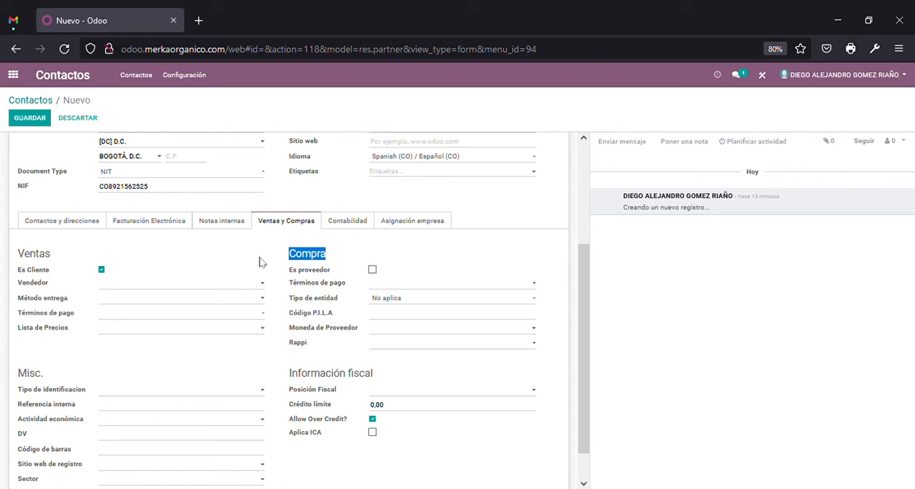
click(321, 259)
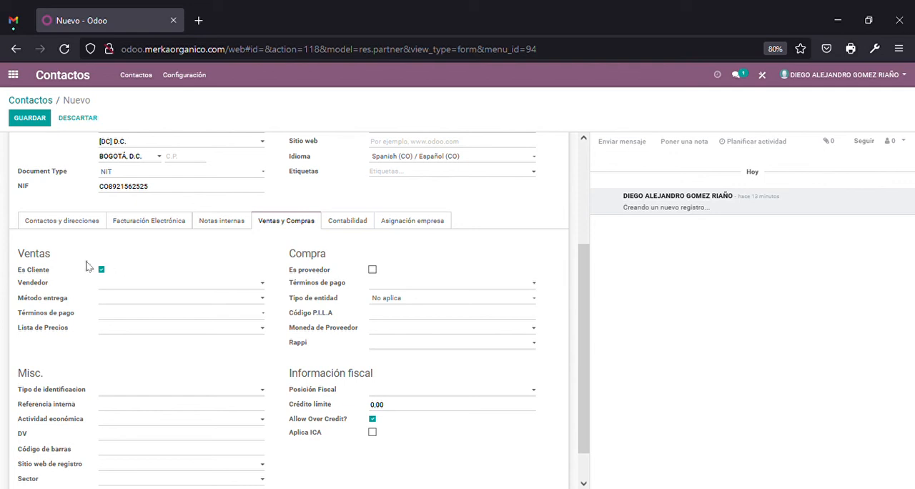
Try marking the company as a supplier instead of a customer, and restore it as customer only
click(102, 271)
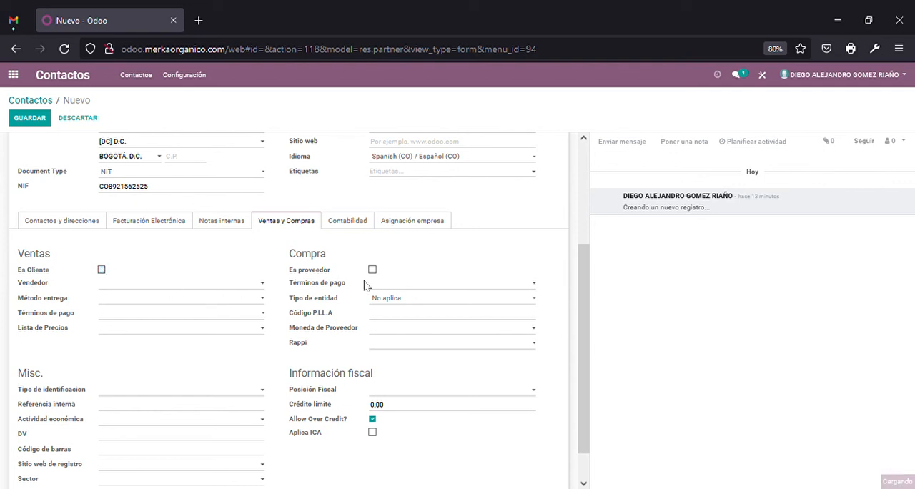
click(373, 270)
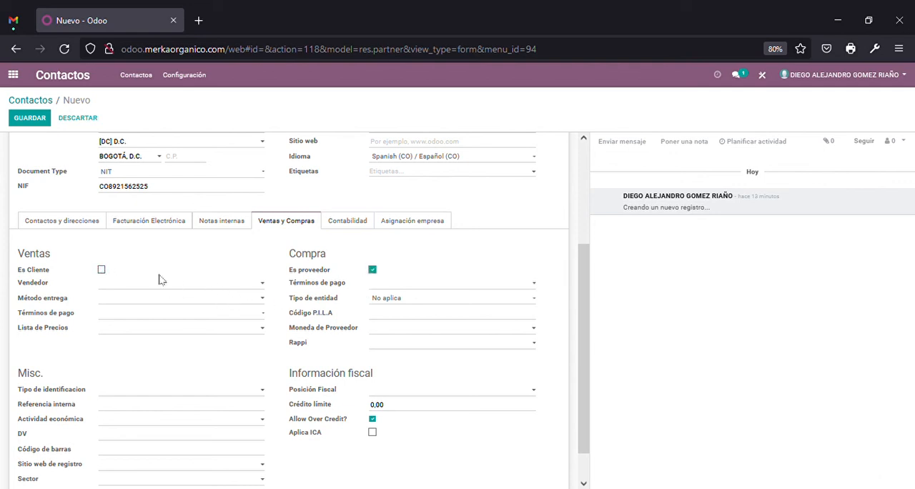
click(102, 270)
click(372, 270)
Examine the Lista de Precios options for the customer, and leave the price list unselected
click(169, 330)
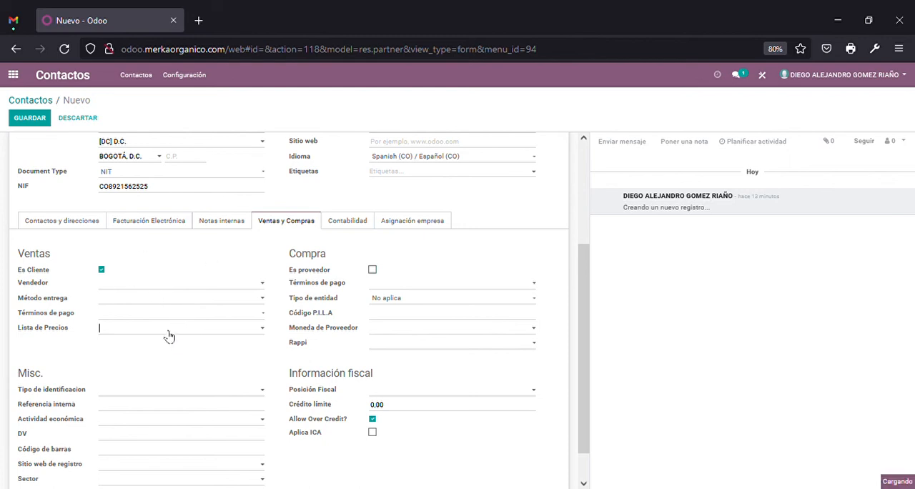
click(101, 271)
click(186, 331)
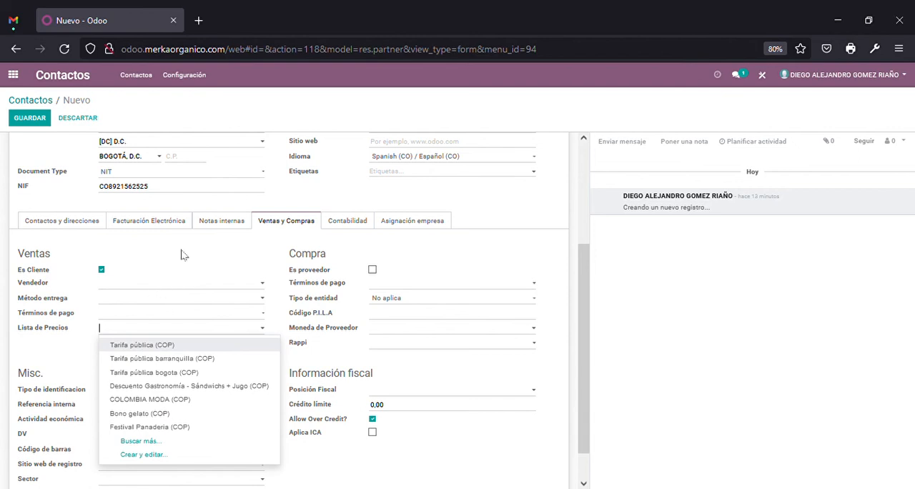
click(203, 263)
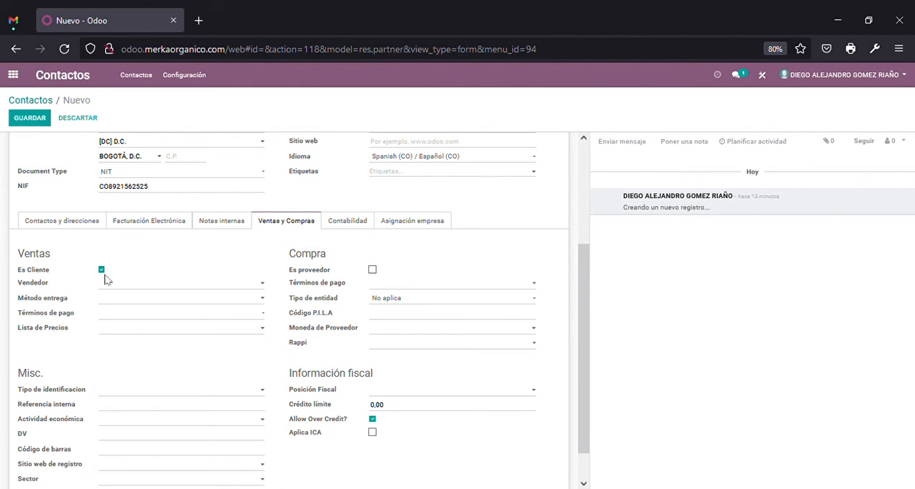
Search the Lista de Precios options for EMPLE, and leave the field empty
click(149, 332)
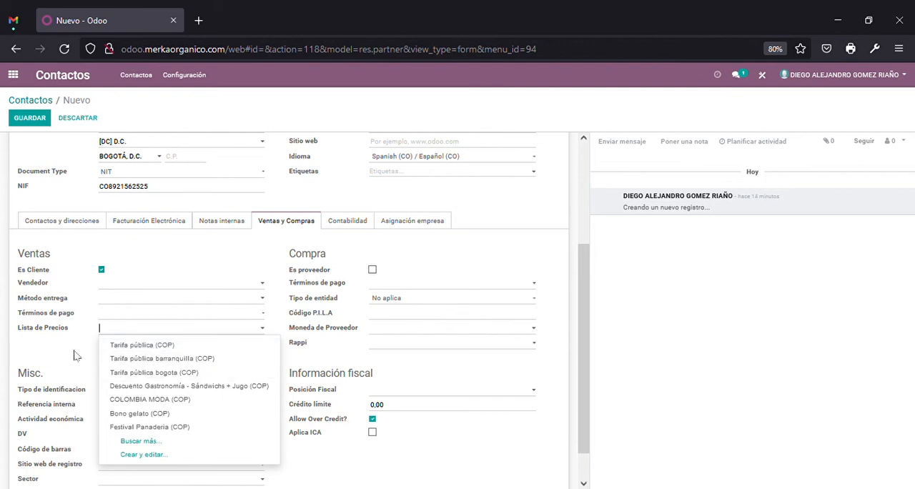
key(BackSpace)
key(BackSpace)
key(BackSpace)
key(BackSpace)
text(MOP)
key(BackSpace)
key(BackSpace)
text(PLE)
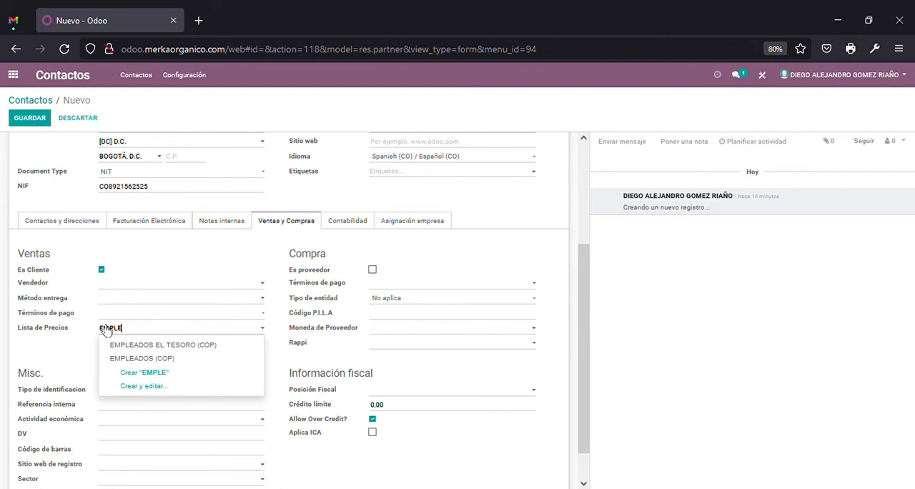
key(BackSpace)
key(BackSpace)
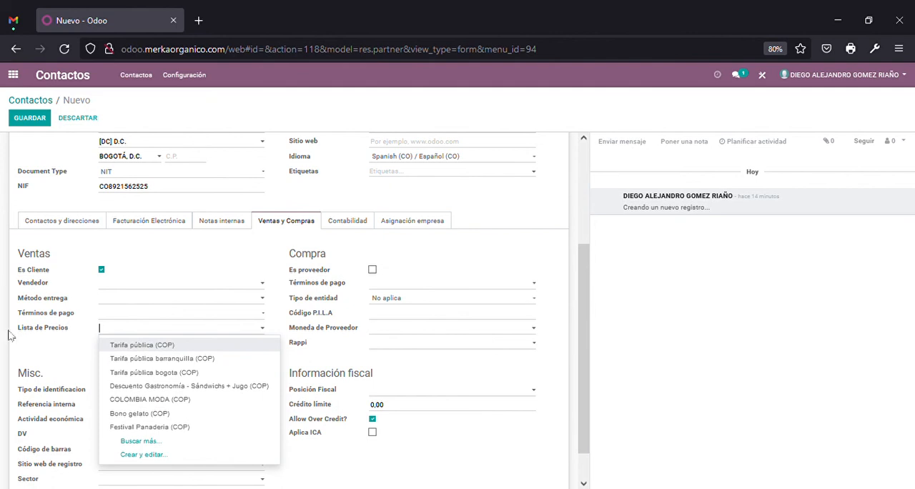
click(51, 354)
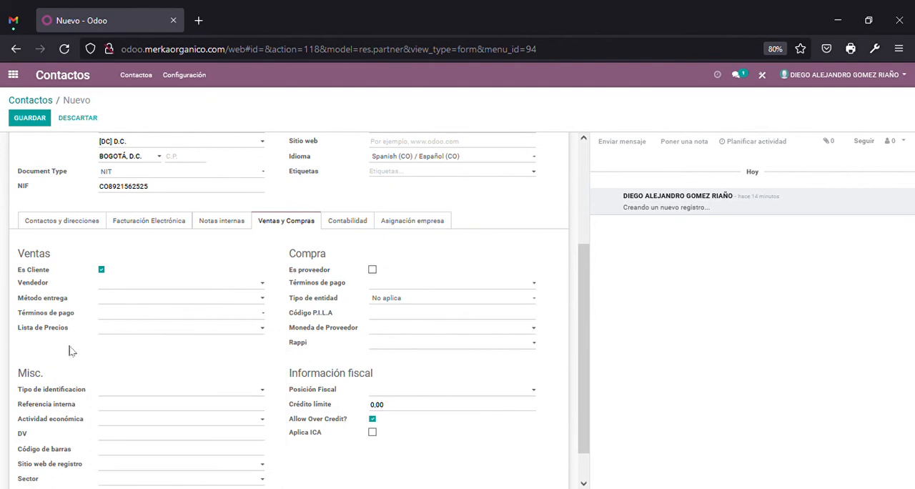
Try the Es Cliente and Es proveedor options together and separately, and restore Es Cliente alone
click(101, 271)
click(102, 271)
click(372, 271)
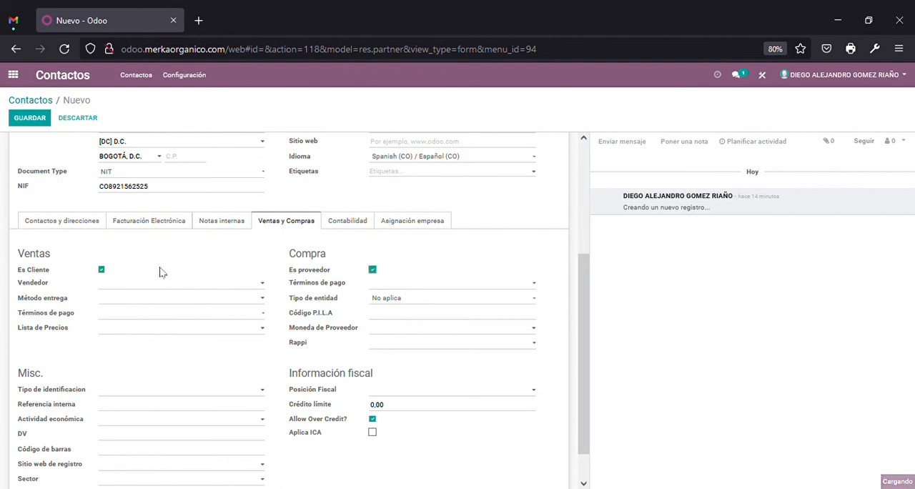
click(101, 270)
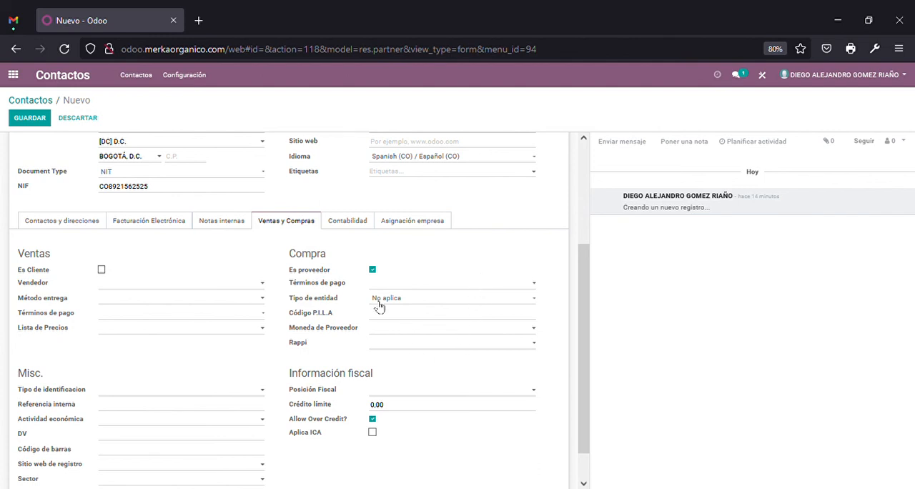
click(102, 270)
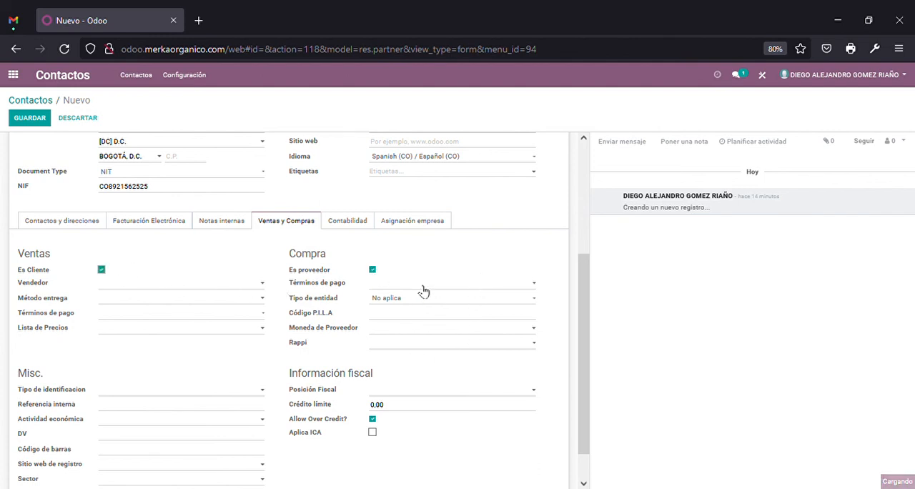
click(373, 269)
Set Tipo de identificacion to NIT in the Misc. section
scroll(332, 341, down, 1)
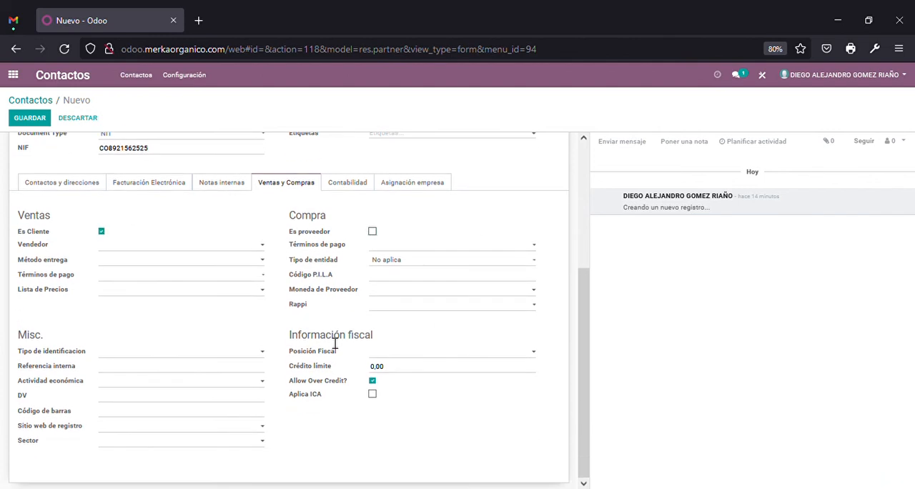
double_click(35, 335)
click(168, 354)
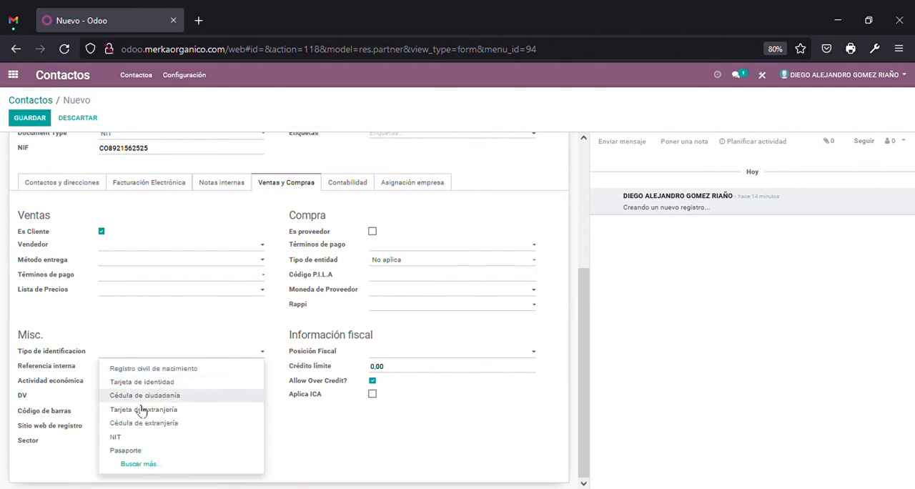
click(120, 439)
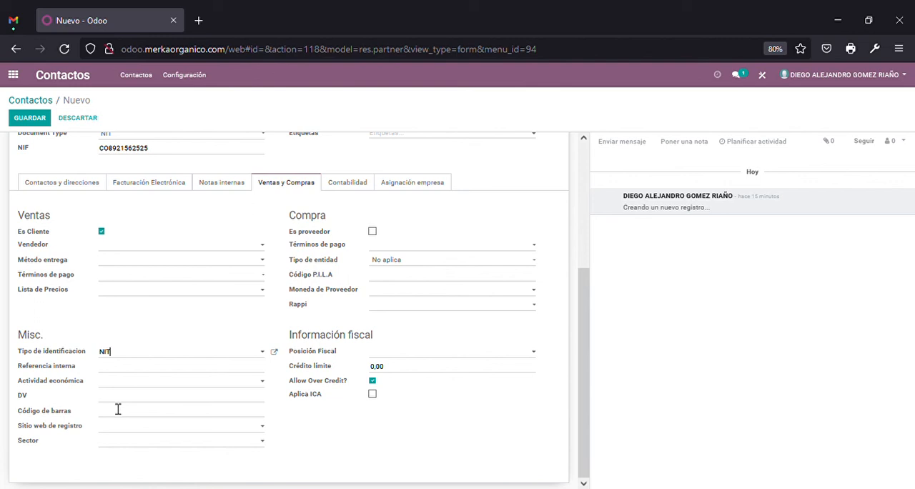
Copy the NIF number without its CO prefix and final digit into the Referencia interna field
click(131, 369)
scroll(136, 374, up, 2)
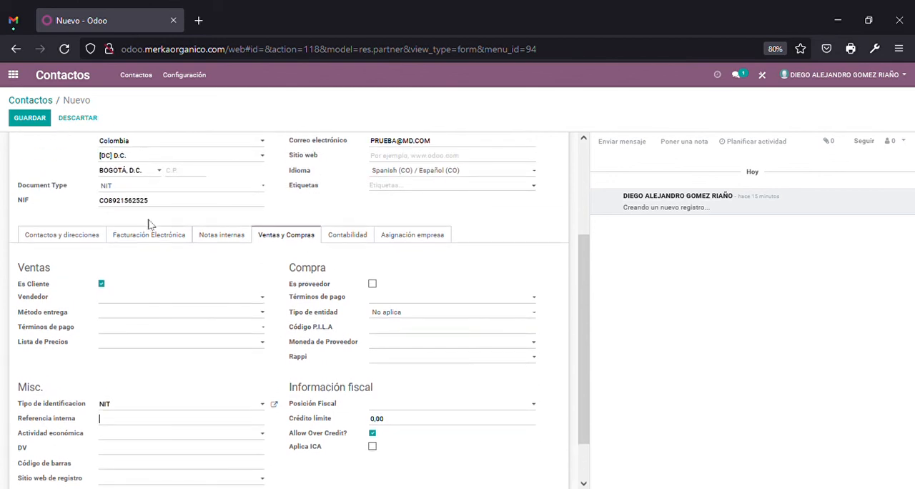
click(109, 202)
drag(119, 210, 146, 211)
key(ctrl+c)
scroll(133, 344, down, 1)
click(140, 368)
key(ctrl+v)
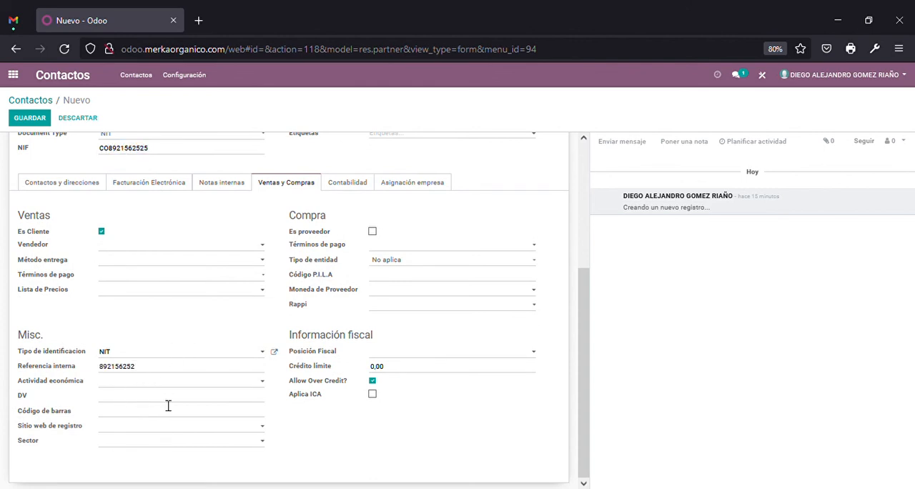
Enter the NIF's final digit, 5, in the DV field of the Misc. section
click(157, 404)
scroll(138, 273, up, 1)
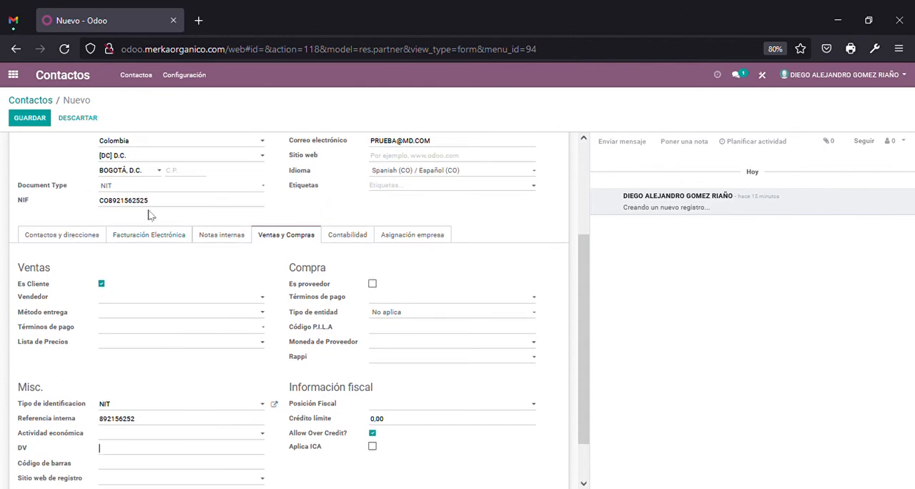
drag(141, 204, 149, 203)
click(152, 204)
scroll(170, 230, down, 1)
click(175, 387)
click(141, 402)
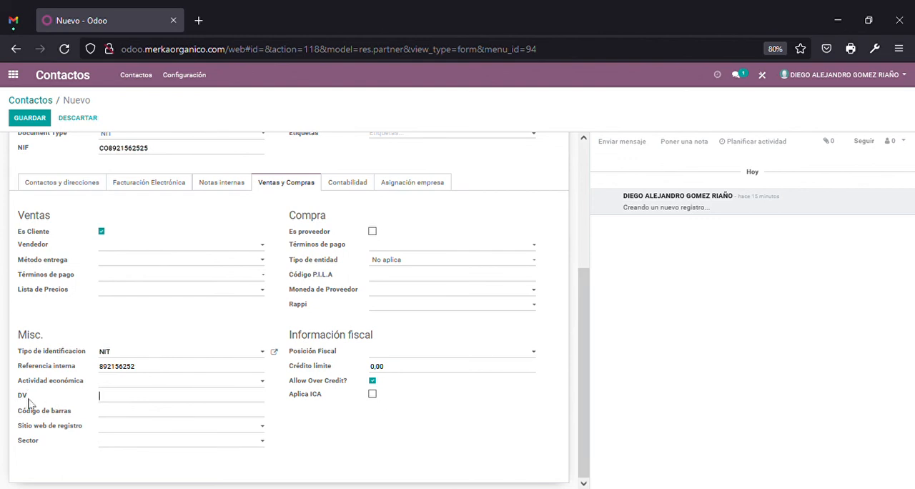
text(5)
Set Lista de Precios to Tarifa pública (COP) in the Ventas section
scroll(494, 401, up, 2)
scroll(482, 334, up, 3)
scroll(420, 380, down, 5)
scroll(200, 307, up, 1)
scroll(215, 329, down, 1)
click(186, 290)
click(179, 305)
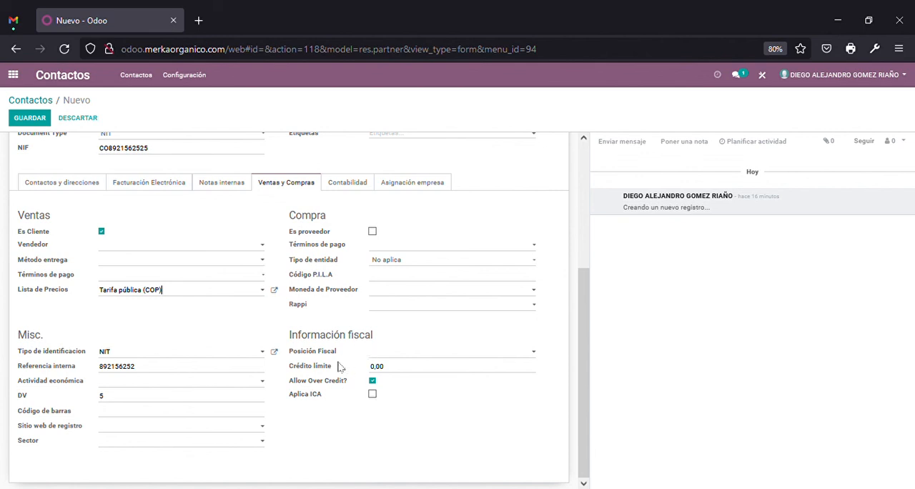
Set Posición Fiscal to RESPONSABLE DE IVA, and toggle Allow Over Credit? off and back on
click(472, 353)
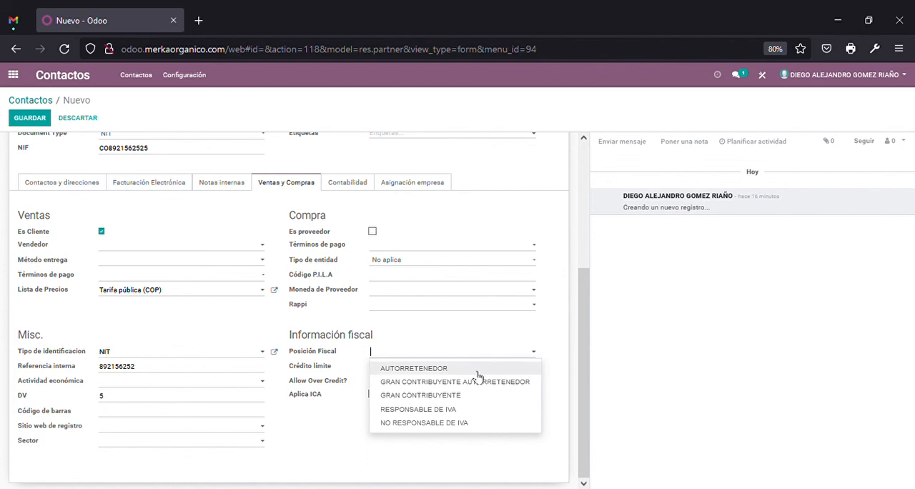
click(432, 412)
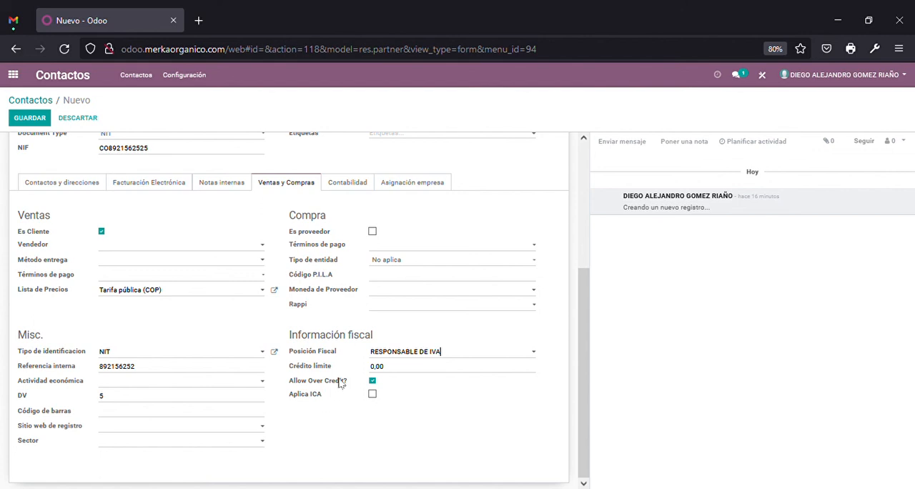
click(372, 381)
click(372, 382)
Review the company contact form from its general details through the sales, Misc. and fiscal sections
scroll(546, 370, up, 2)
scroll(546, 372, down, 2)
scroll(350, 392, up, 5)
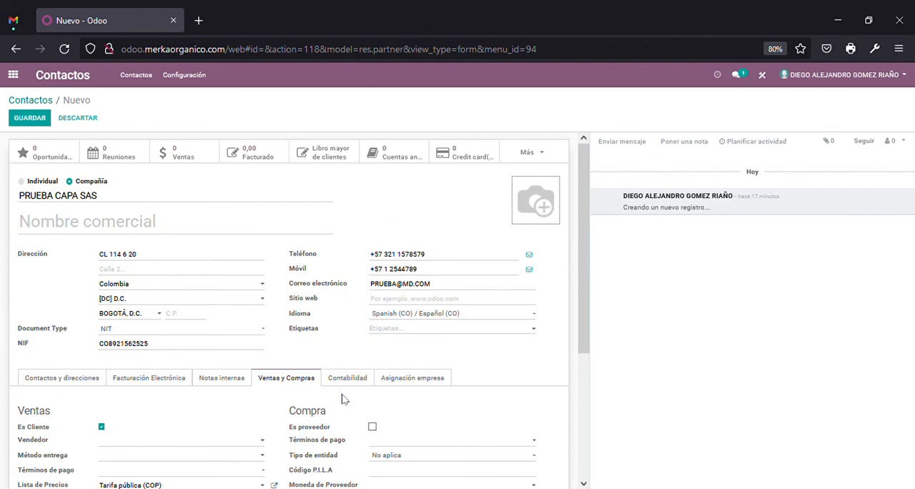
scroll(146, 402, down, 1)
scroll(143, 404, down, 3)
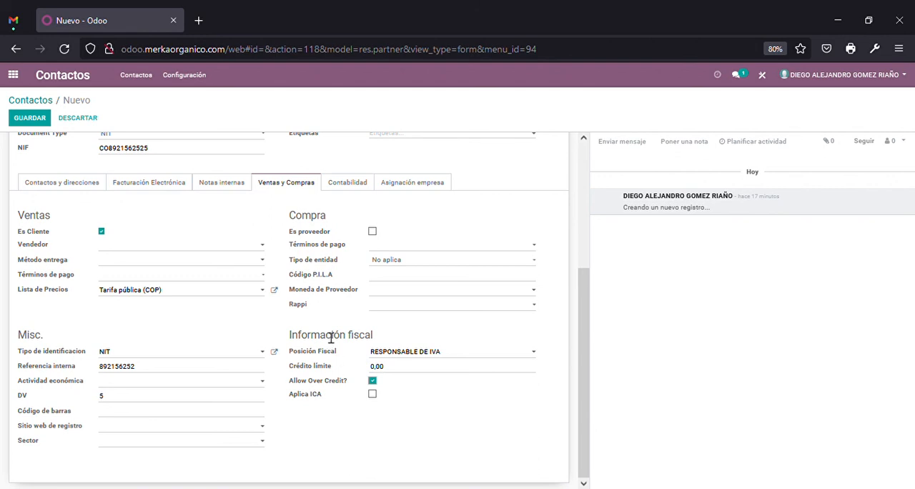
scroll(481, 377, up, 2)
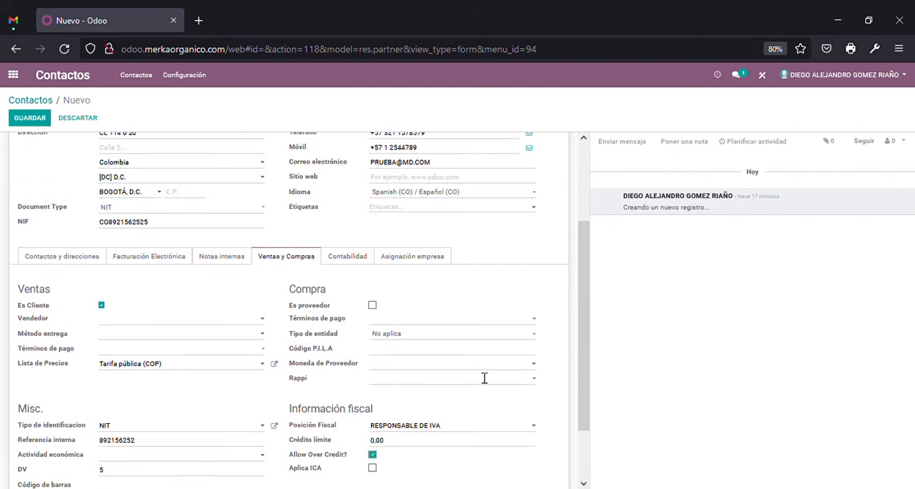
scroll(480, 376, up, 4)
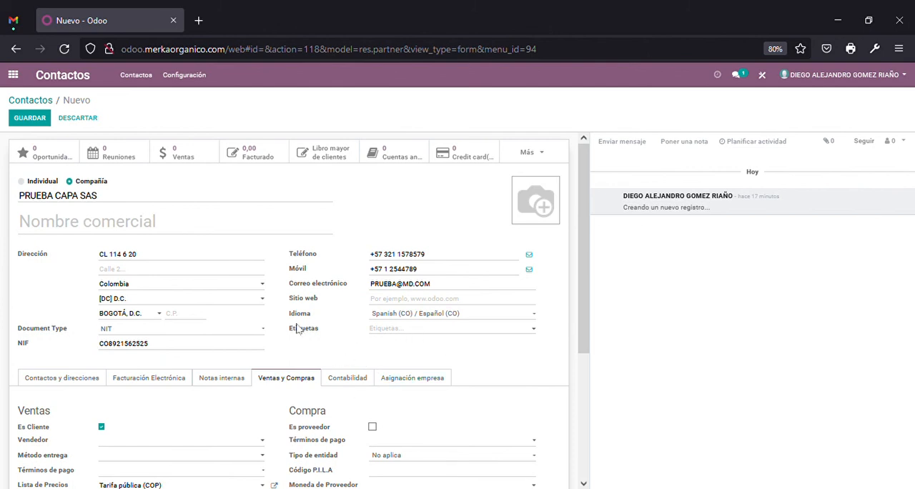
scroll(286, 331, down, 6)
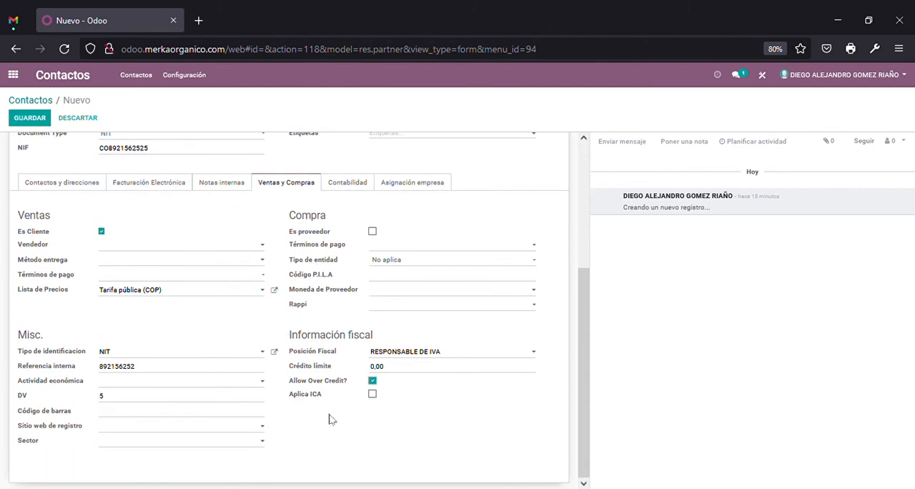
scroll(329, 418, up, 2)
scroll(329, 420, down, 2)
scroll(296, 423, up, 6)
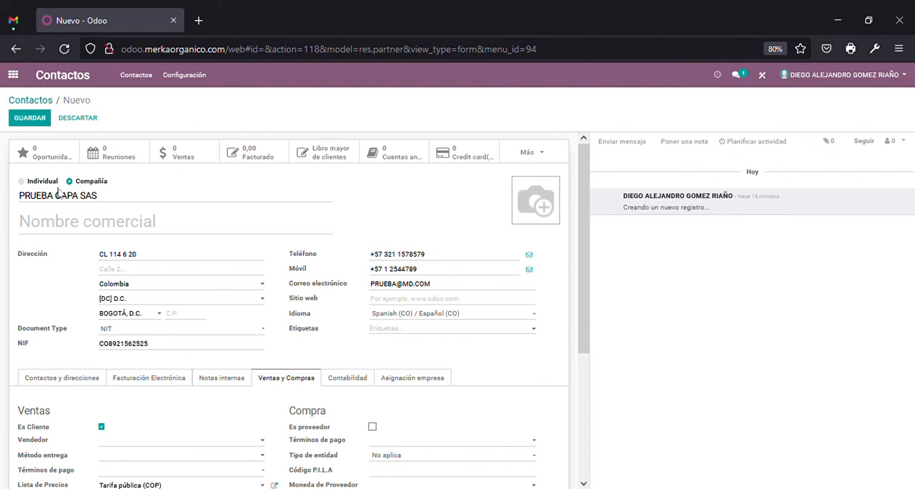
Switch the contact type to Individual, comparing it with Compañía, and look over the individual's name and company fields
click(21, 182)
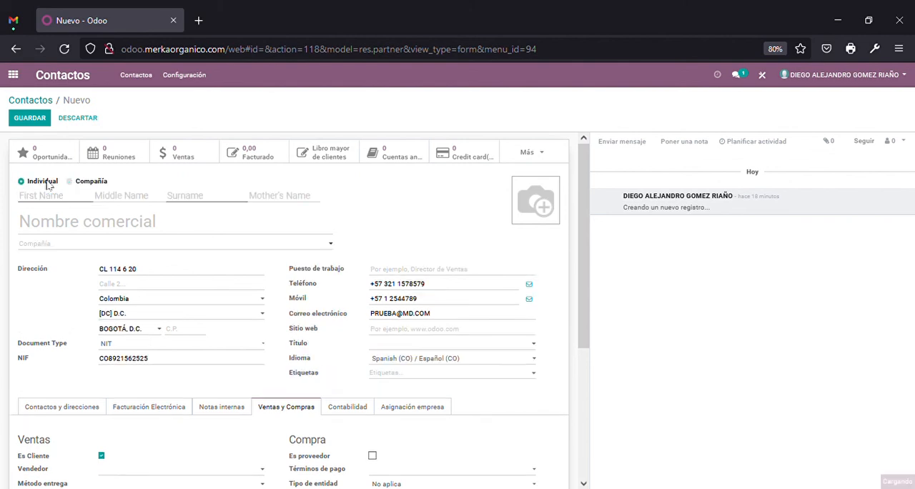
click(91, 180)
drag(108, 203, 6, 203)
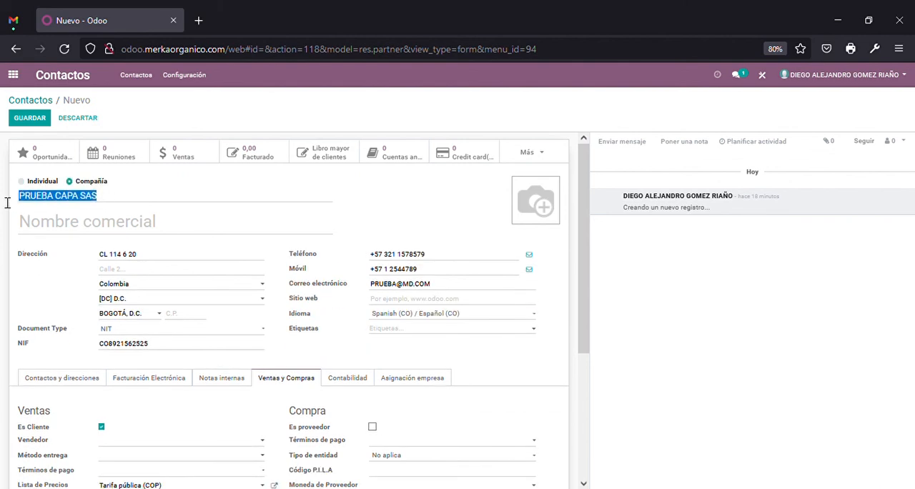
click(52, 182)
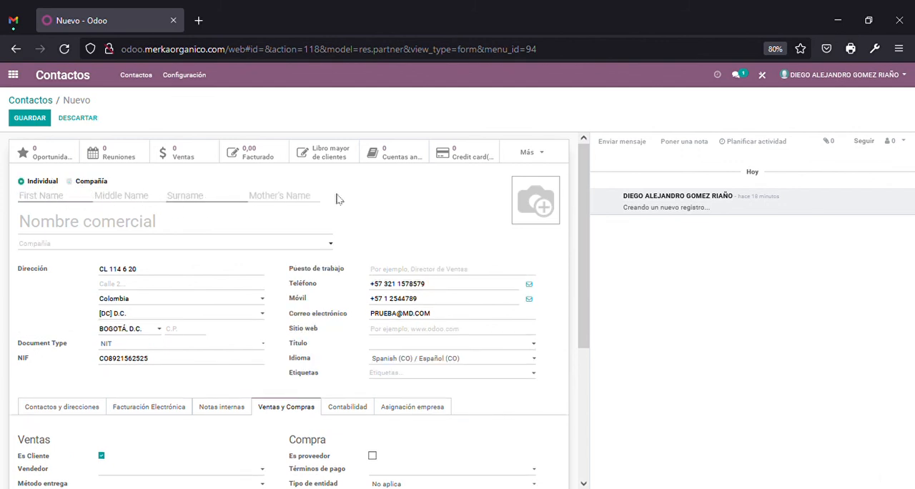
click(68, 201)
click(257, 246)
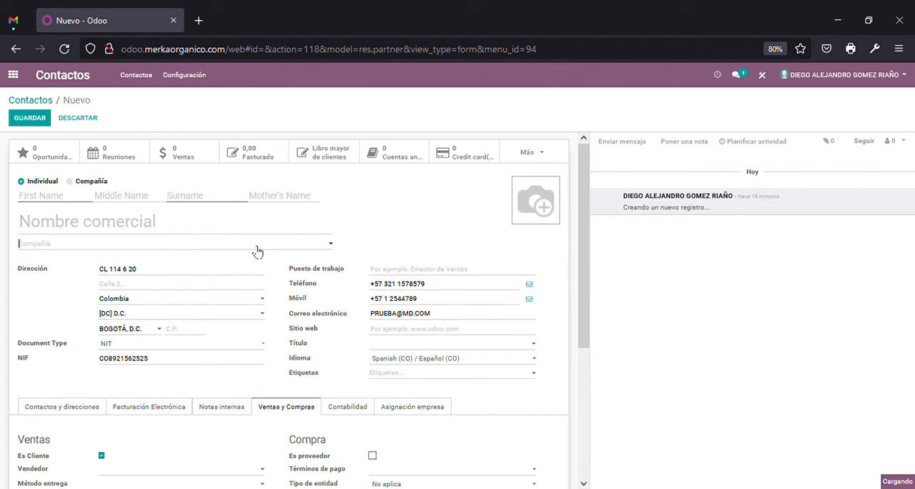
click(403, 217)
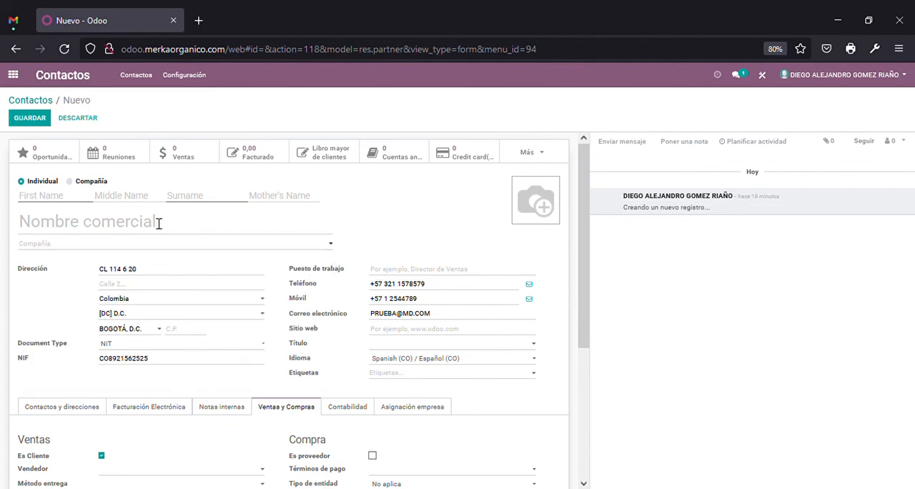
click(93, 198)
click(50, 198)
Set Document Type to Cédula de ciudadanía for the individual contact
scroll(165, 367, down, 5)
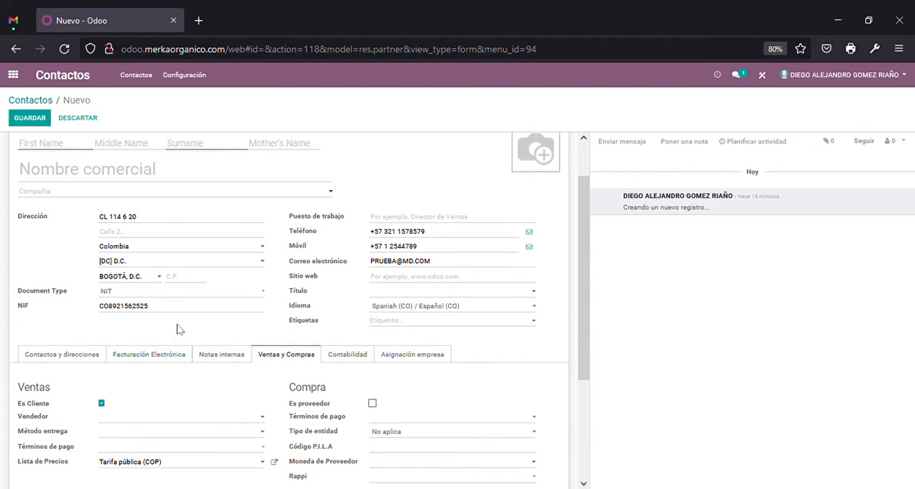
scroll(179, 329, up, 4)
click(146, 417)
Replace the NIF with the prefix CC followed by the individual's identity document number
drag(160, 314, 107, 314)
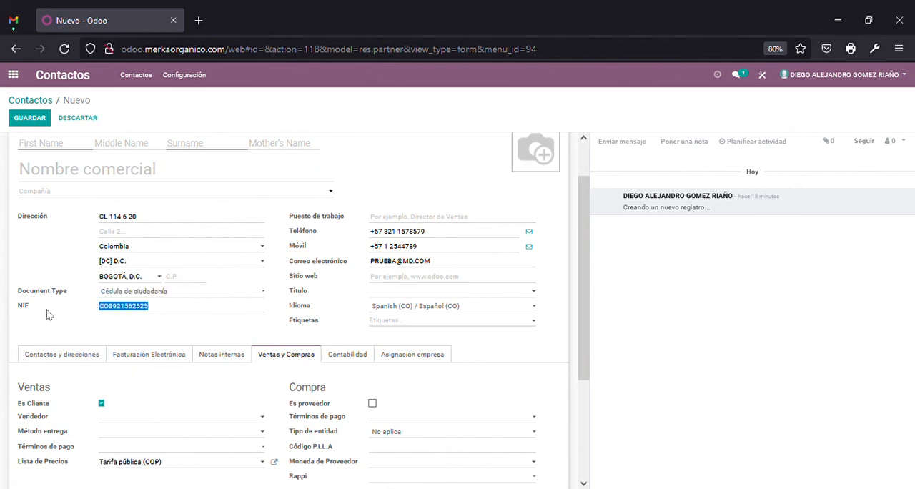
click(113, 313)
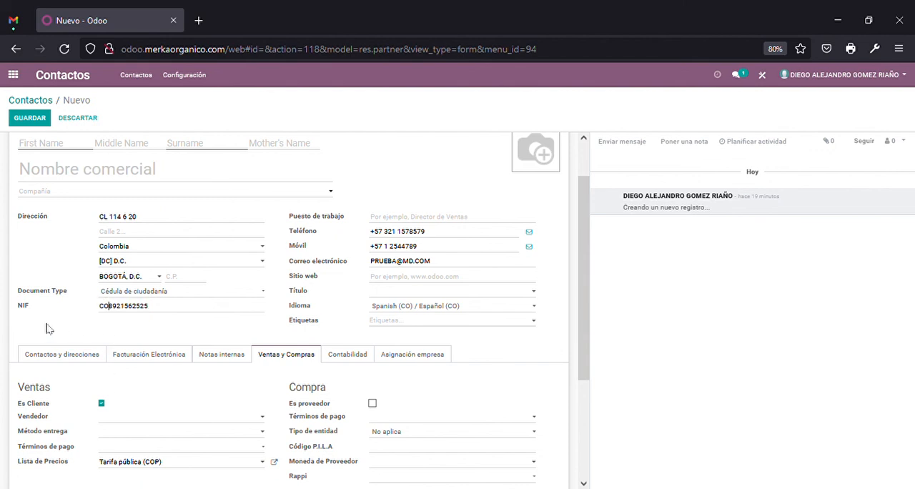
key(BackSpace)
key(BackSpace)
drag(145, 307, 54, 319)
key(BackSpace)
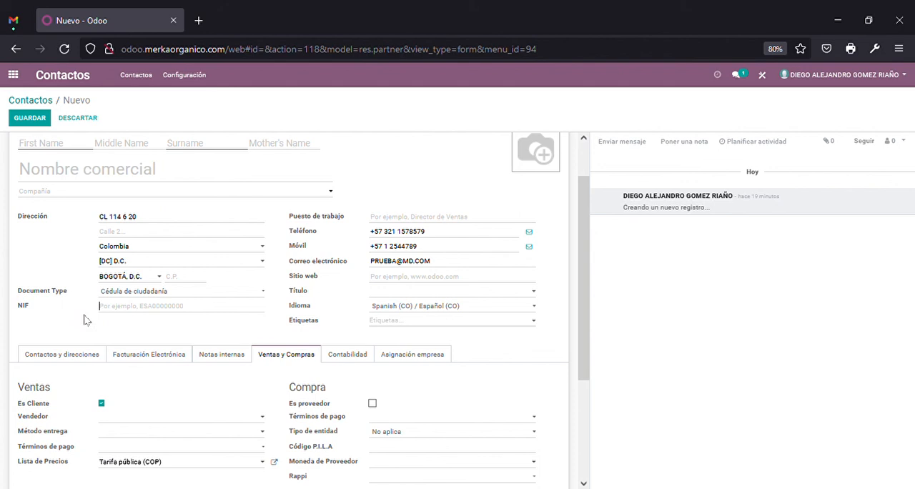
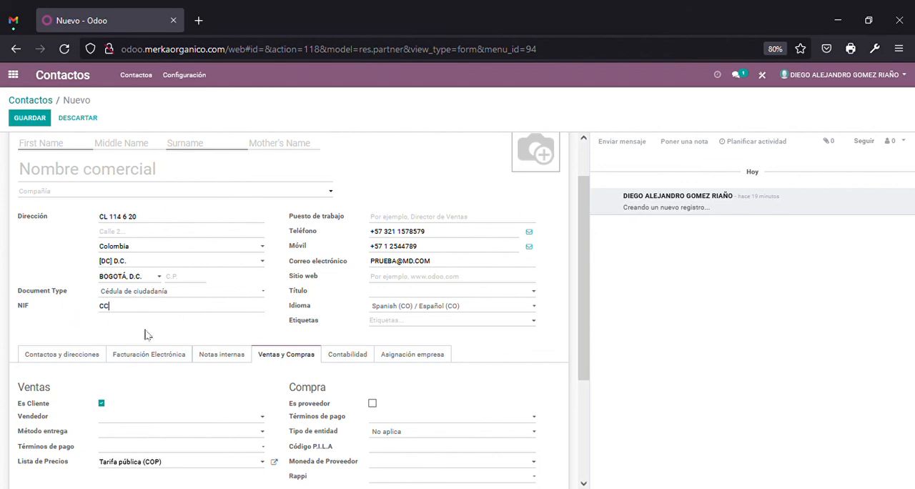
drag(162, 313, 114, 311)
click(163, 314)
Set Tipo de identificacion to Cédula de ciudadanía and clear the DV field in the Misc. section
scroll(167, 294, down, 3)
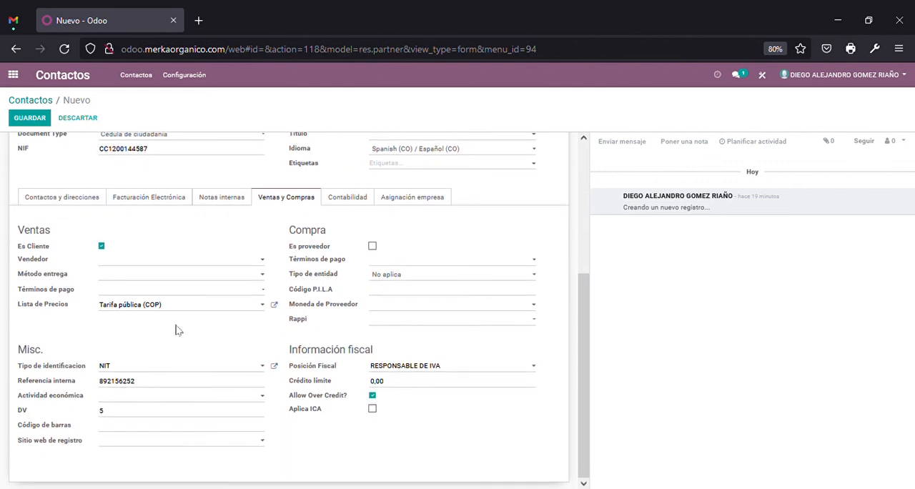
click(158, 372)
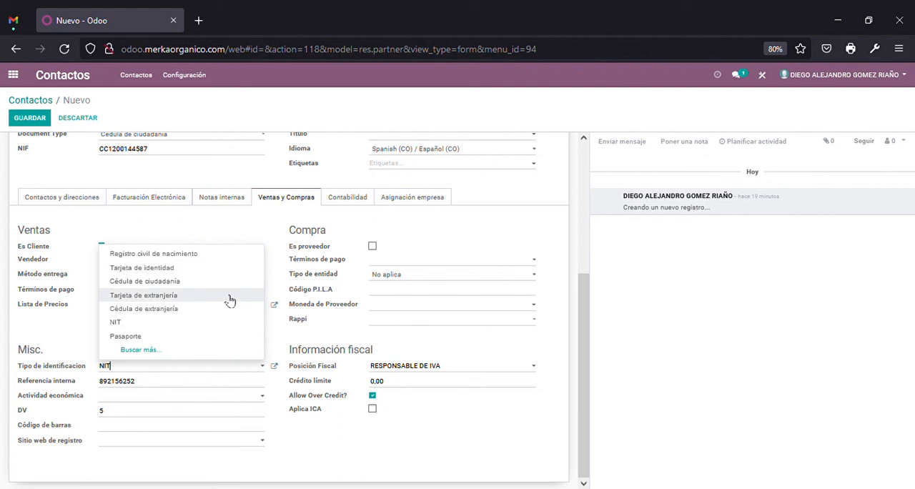
click(192, 282)
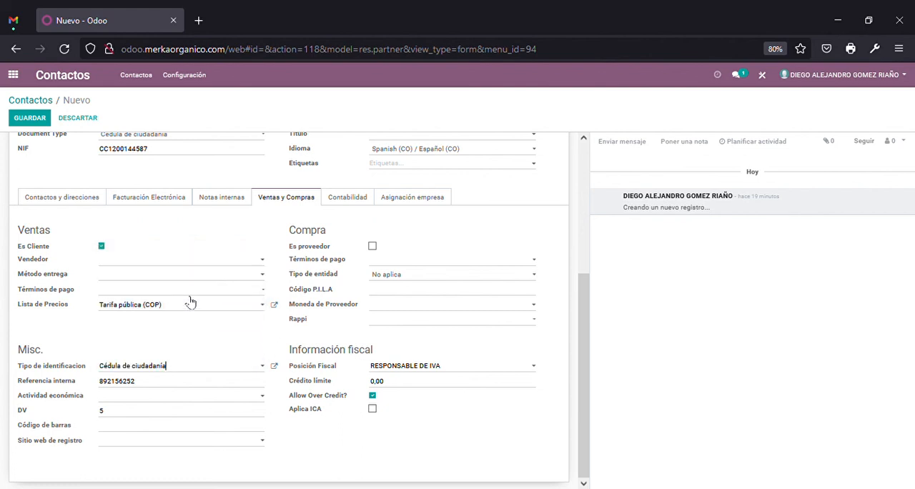
double_click(145, 387)
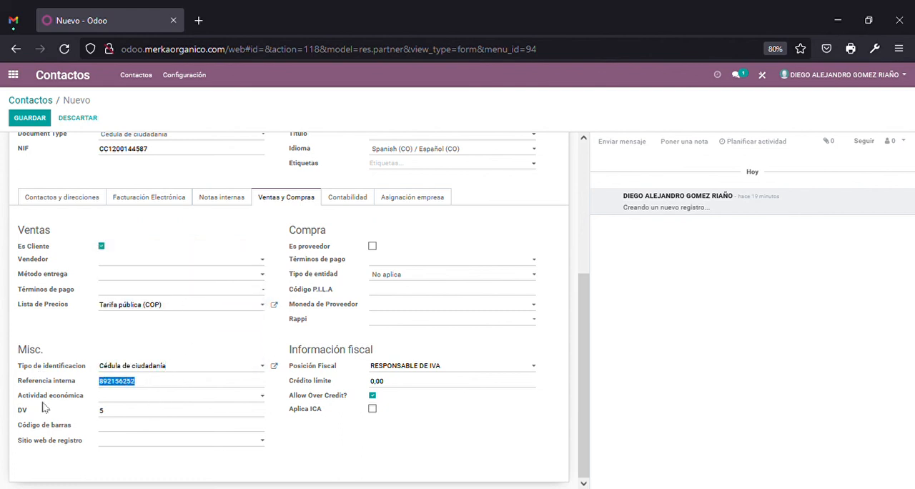
double_click(112, 420)
key(BackSpace)
Compare the Referencia interna with the NIF and review the individual contact's general, sales and fiscal fields
double_click(148, 381)
scroll(441, 335, up, 5)
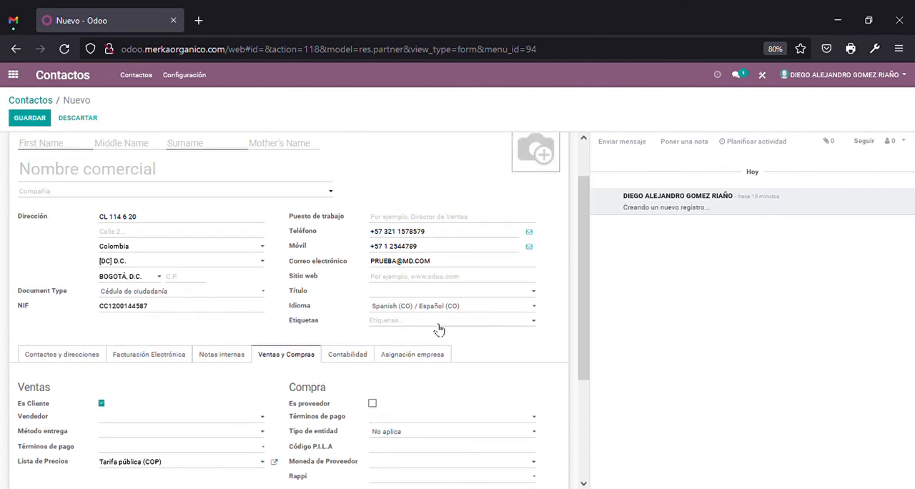
scroll(179, 310, down, 5)
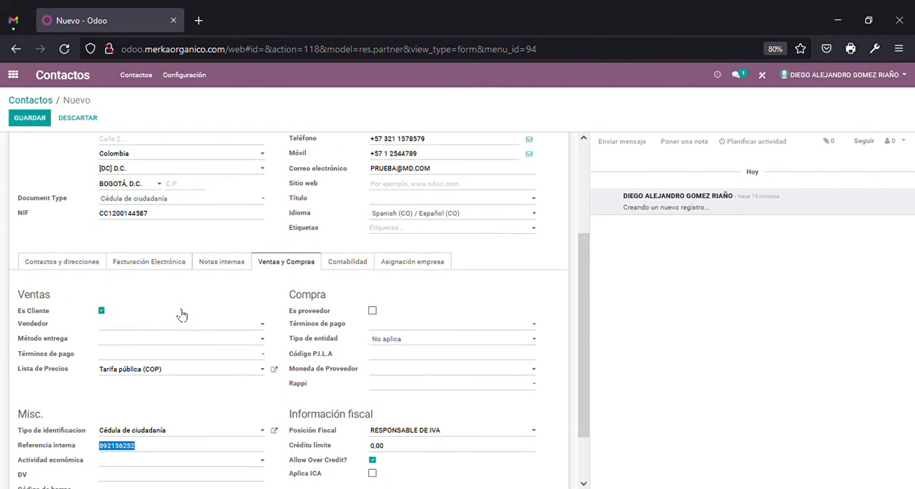
scroll(184, 315, up, 5)
scroll(184, 315, down, 5)
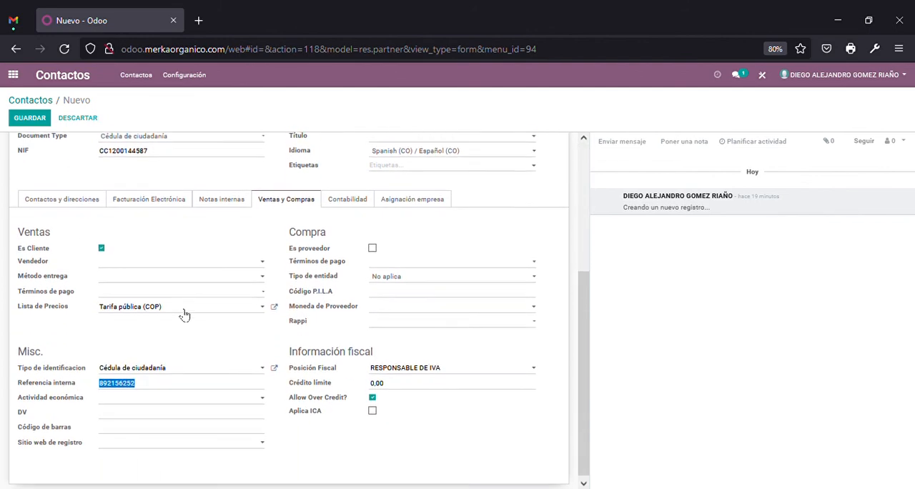
scroll(185, 314, up, 5)
scroll(185, 315, down, 5)
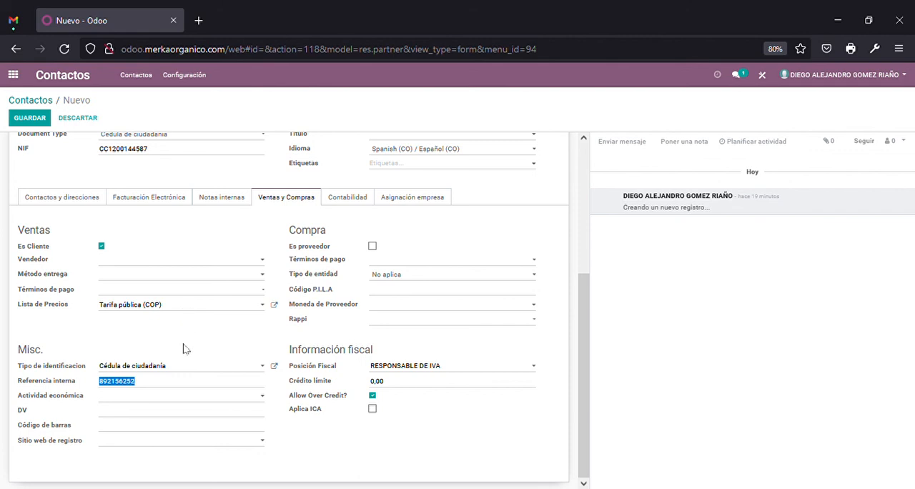
click(433, 463)
scroll(443, 439, up, 5)
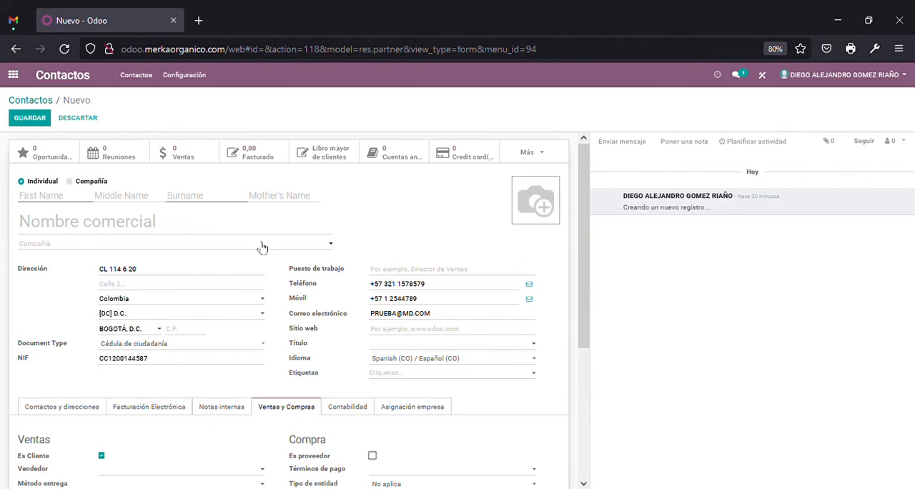
scroll(269, 241, down, 4)
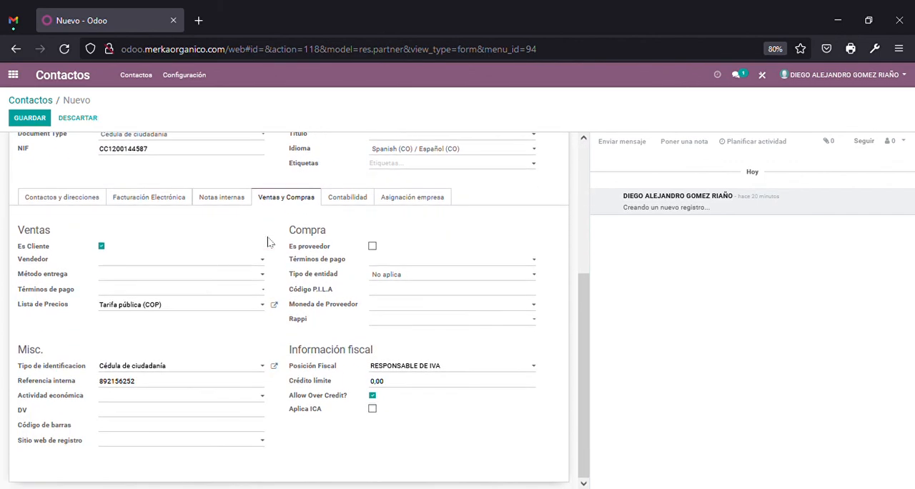
scroll(334, 384, up, 2)
scroll(333, 384, up, 2)
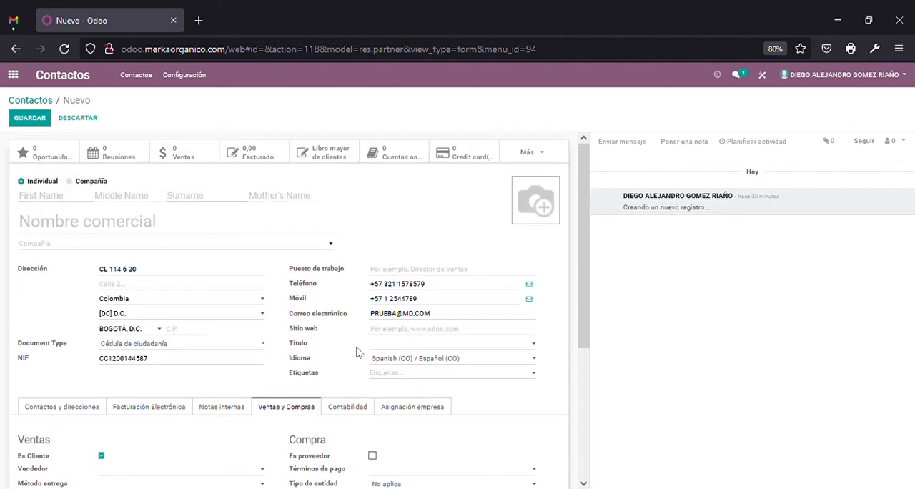